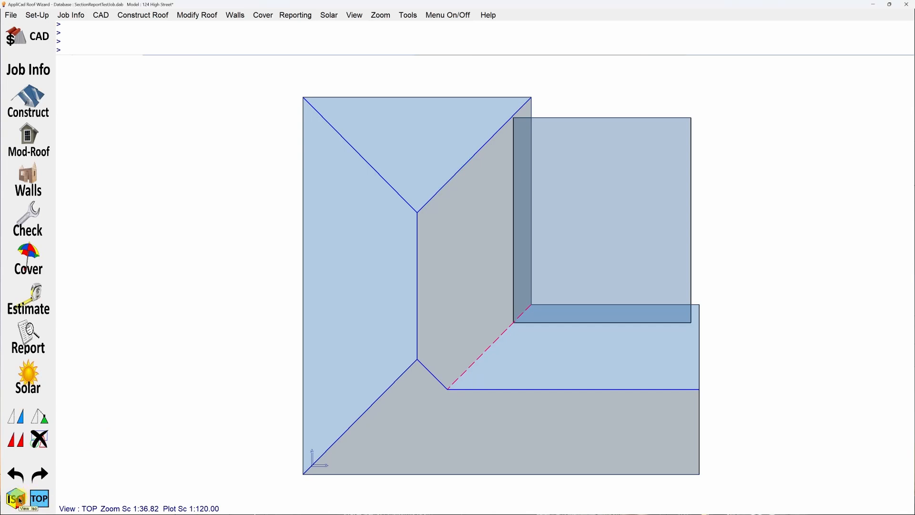
# View the roof in isometric and plan, and show its dimensions and the pitch of each plane.
pyautogui.click(20, 501)
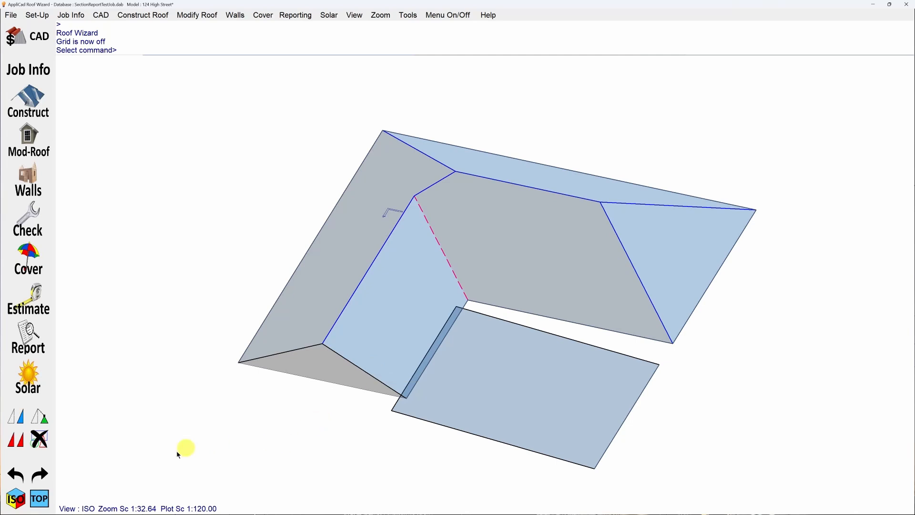
pyautogui.click(41, 499)
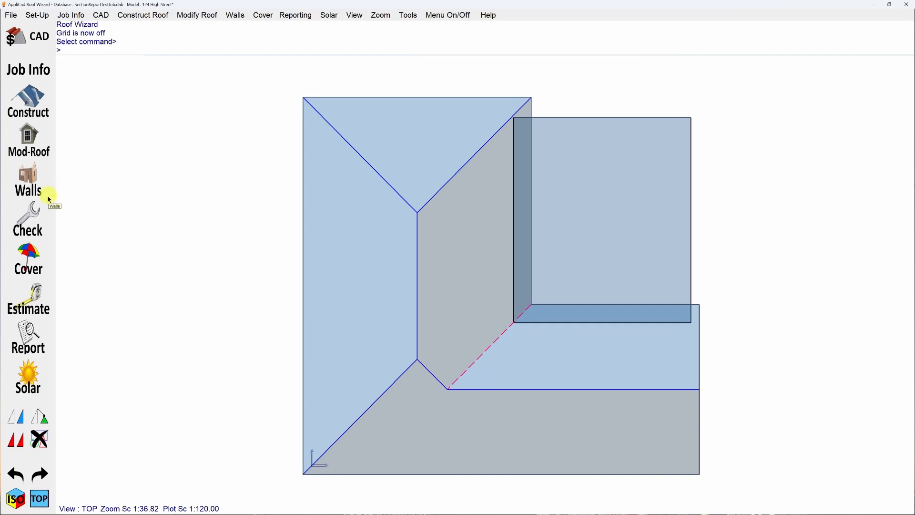
pyautogui.click(34, 228)
pyautogui.click(17, 175)
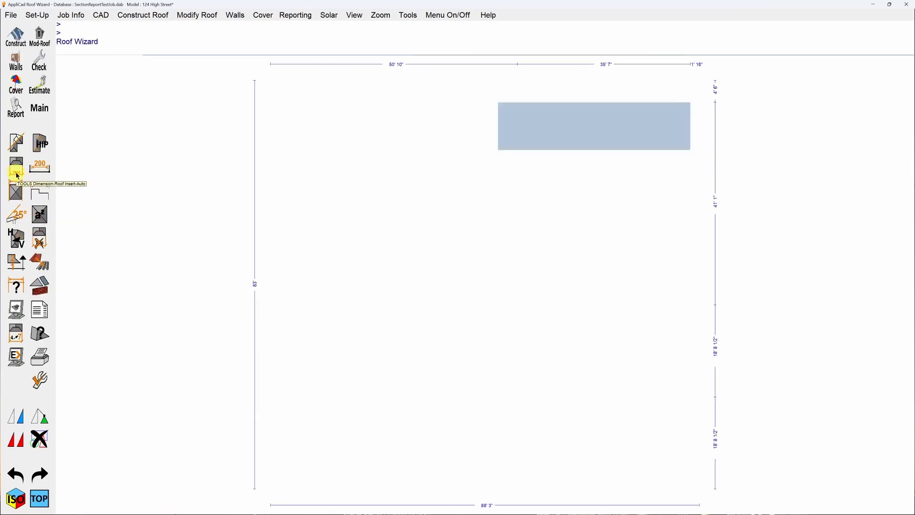
pyautogui.click(13, 218)
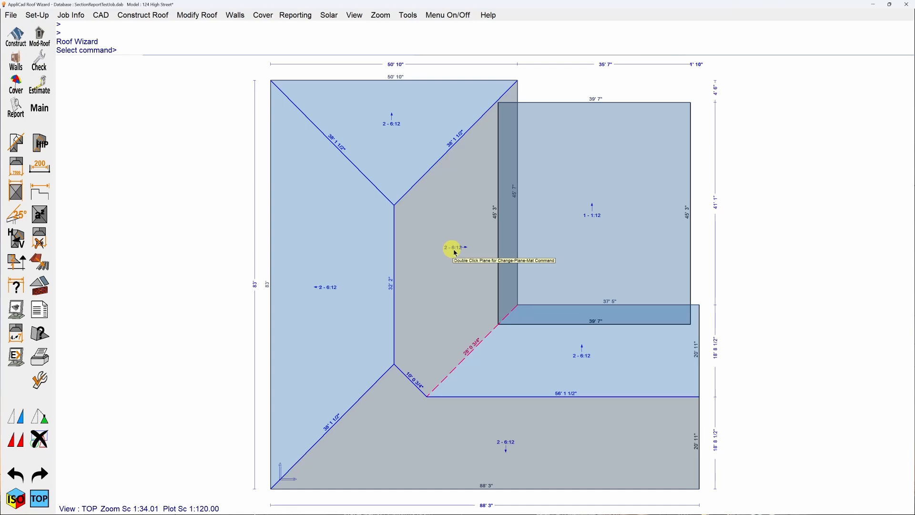
pyautogui.click(166, 221)
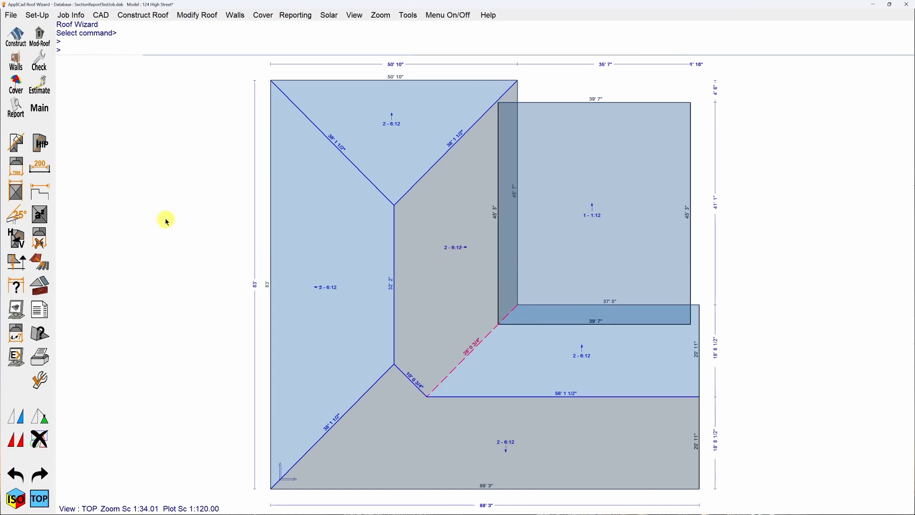
# Turn off Dimensions in both the first and second columns of the display settings.
pyautogui.click(15, 309)
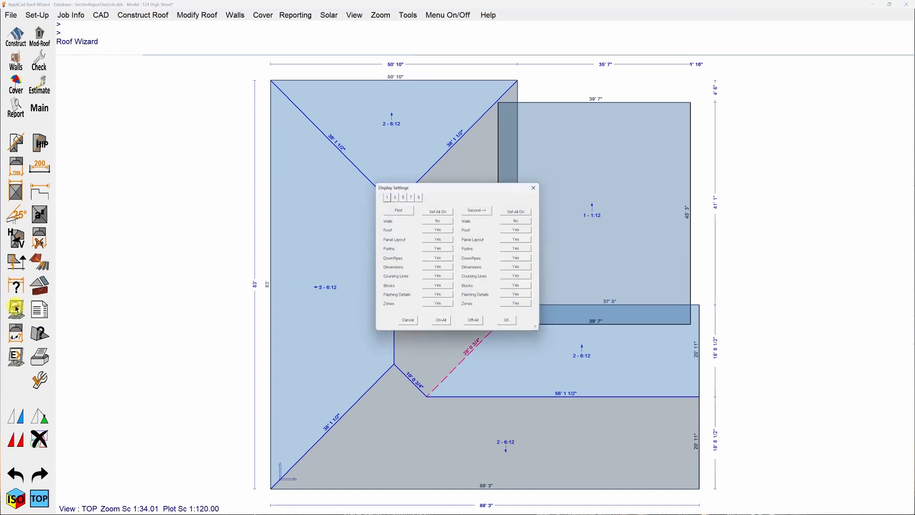
pyautogui.click(438, 267)
pyautogui.click(505, 266)
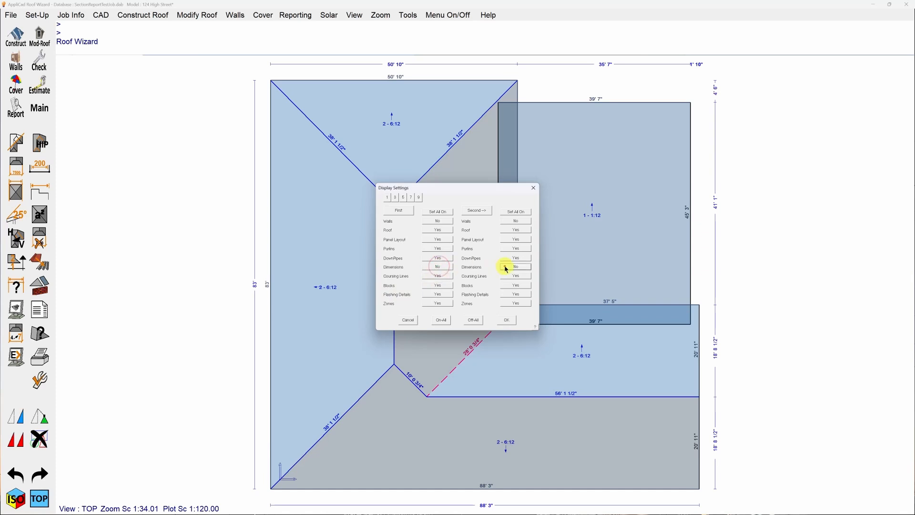
pyautogui.click(508, 320)
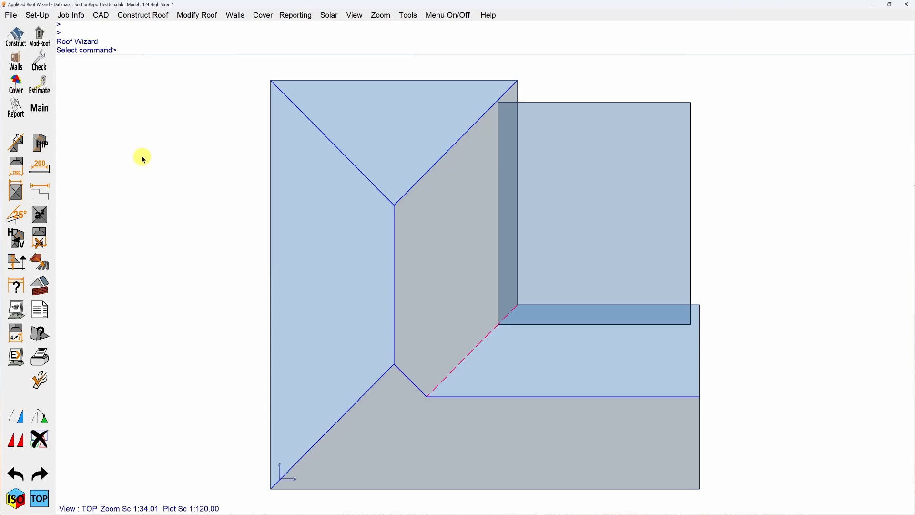
# Choose Englert Standing Seam Painted (CF45), 26 gauge, as the roof metal with the color option Colour Not Selected.
pyautogui.click(14, 89)
pyautogui.click(39, 166)
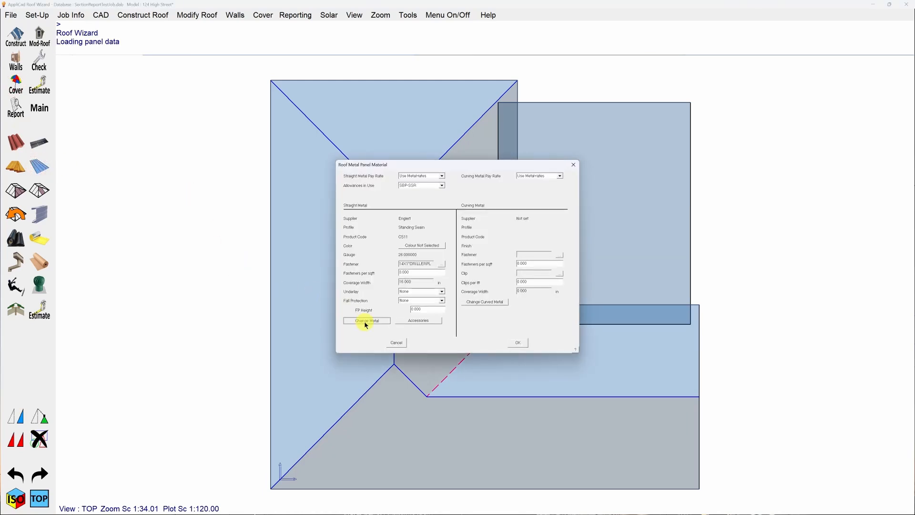
pyautogui.click(365, 321)
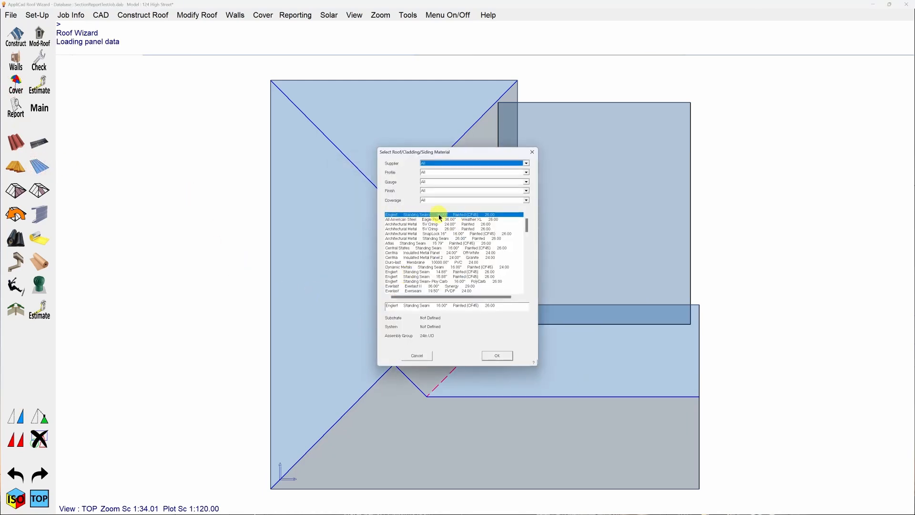
pyautogui.click(498, 356)
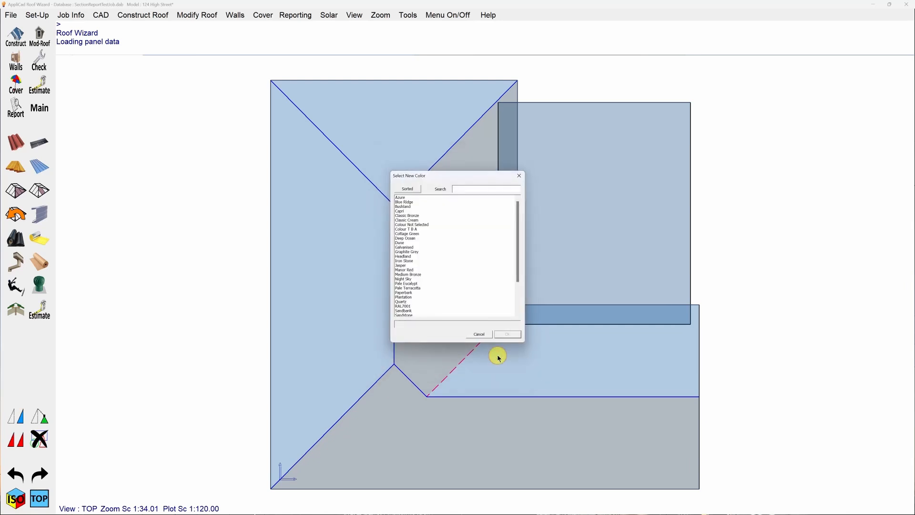
pyautogui.click(421, 224)
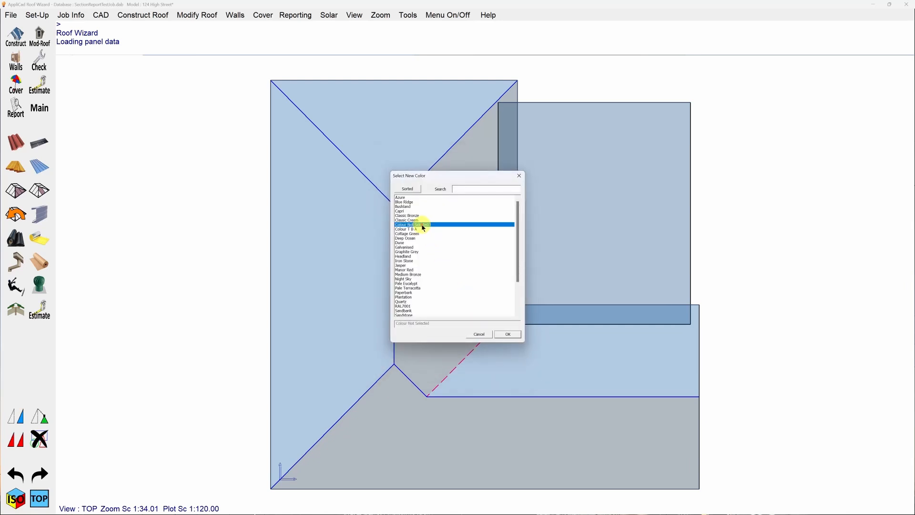
pyautogui.click(507, 334)
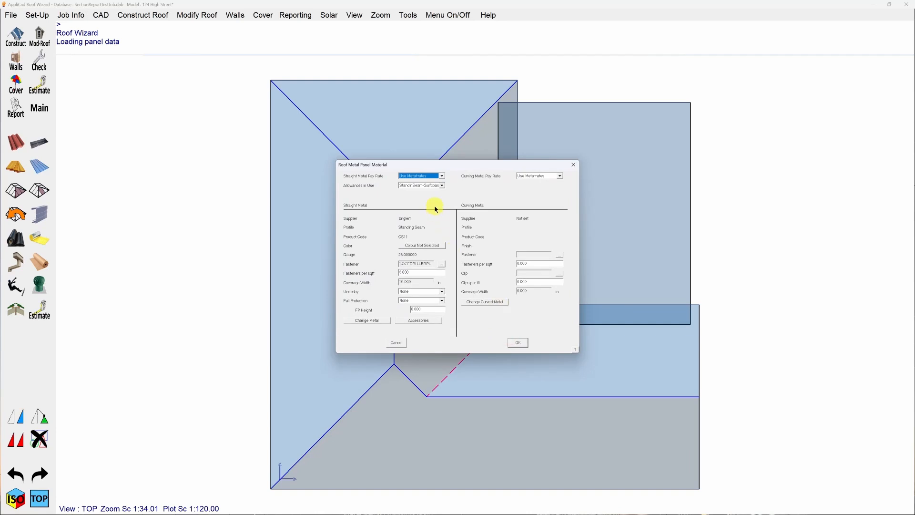
# Set the roof metal panel's allowances in use to SBP-SSR and apply the material.
pyautogui.click(442, 186)
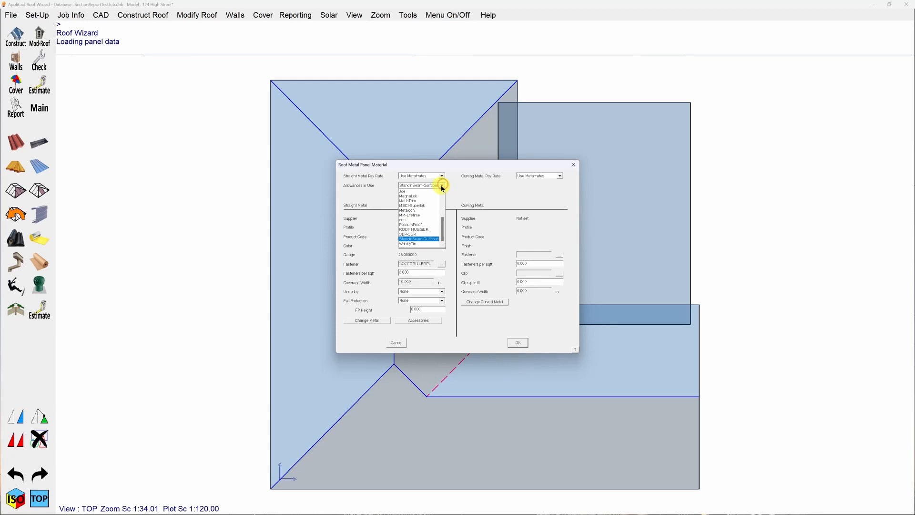
pyautogui.click(417, 235)
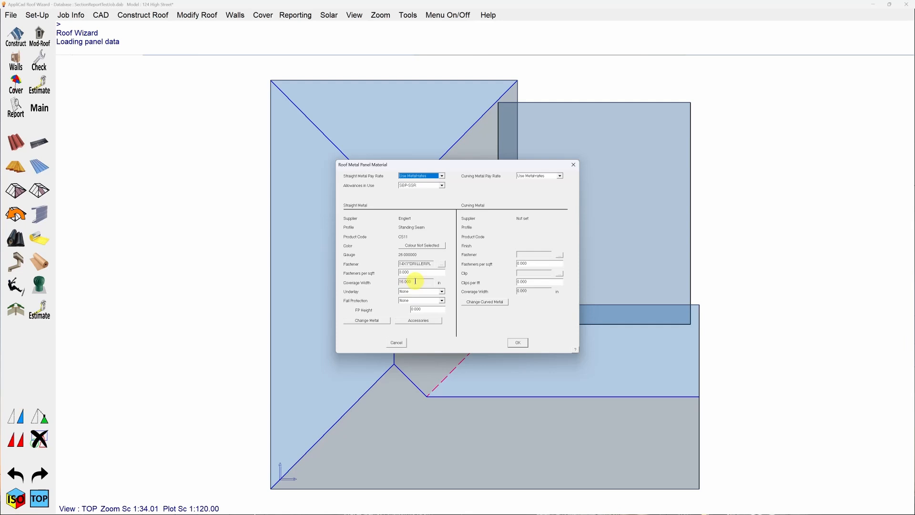
pyautogui.click(519, 343)
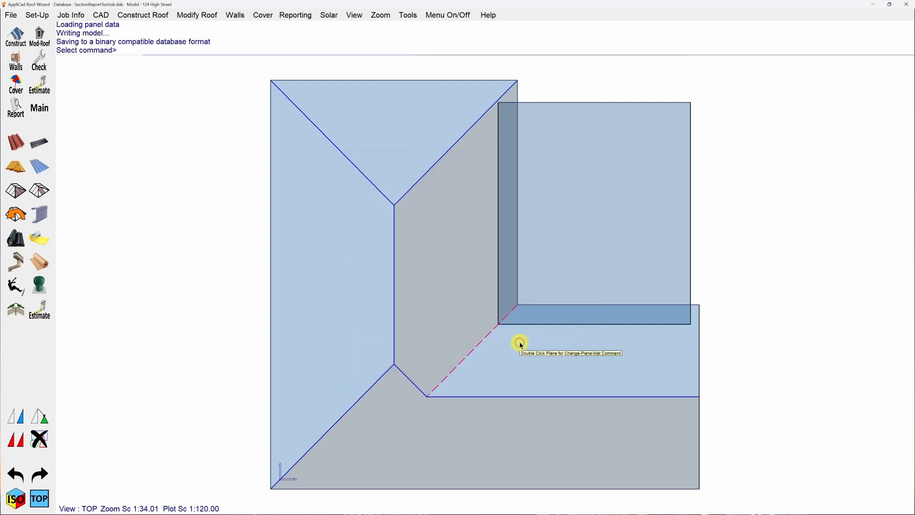
# Load the SBP-SSR file into the estimate's panel allowances.
pyautogui.click(41, 88)
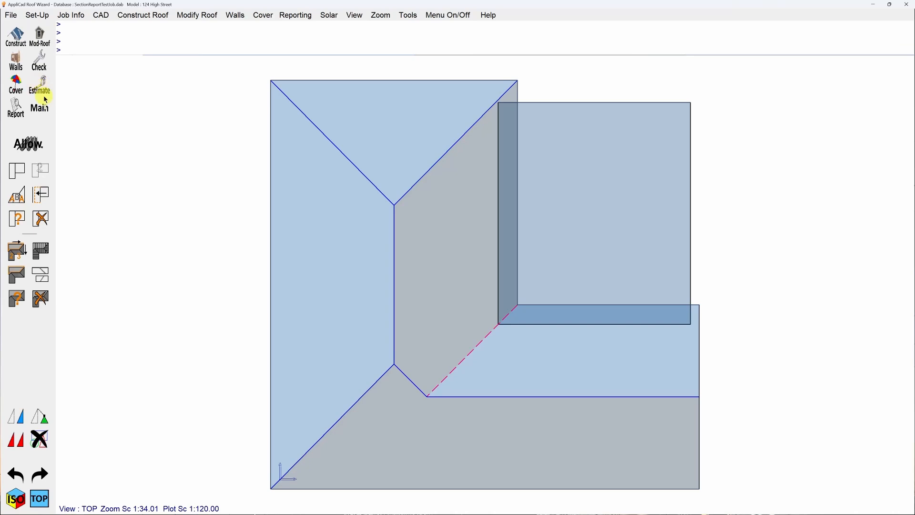
pyautogui.click(29, 144)
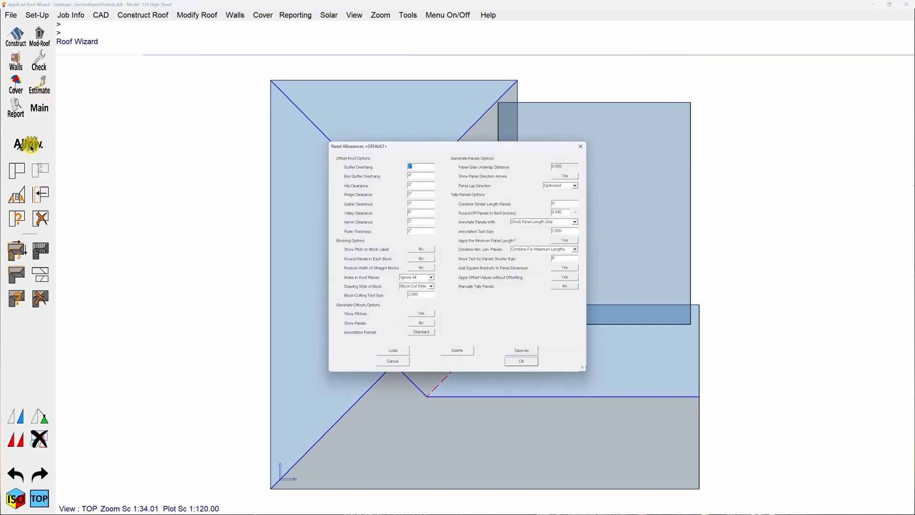
pyautogui.click(392, 351)
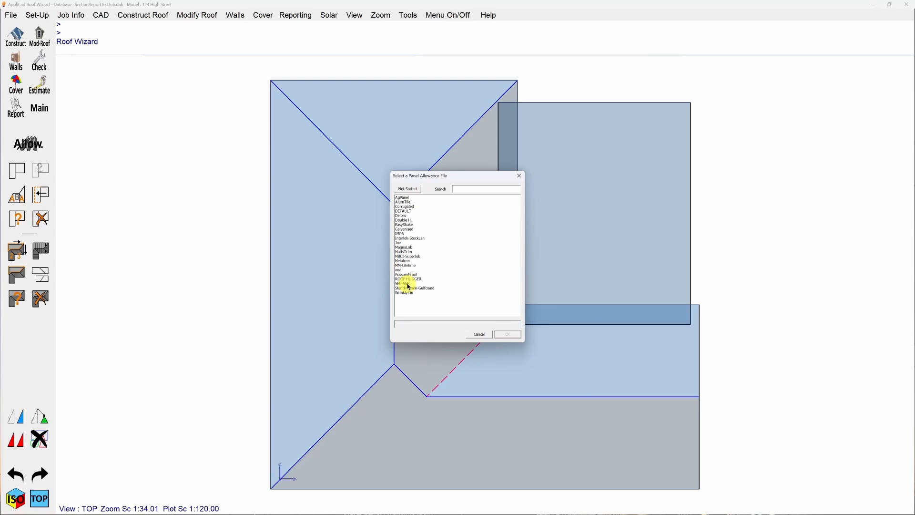
pyautogui.click(409, 285)
pyautogui.click(510, 335)
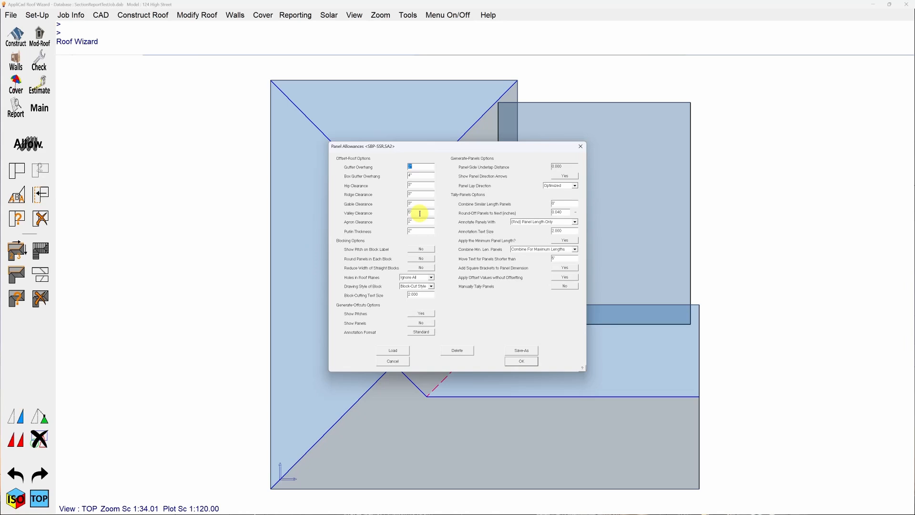
# In the panel allowances, annotate panels with (Rnd) Panel Length Only, choose Combine For Maximum Lengths for minimum-length panels, and save.
pyautogui.click(574, 223)
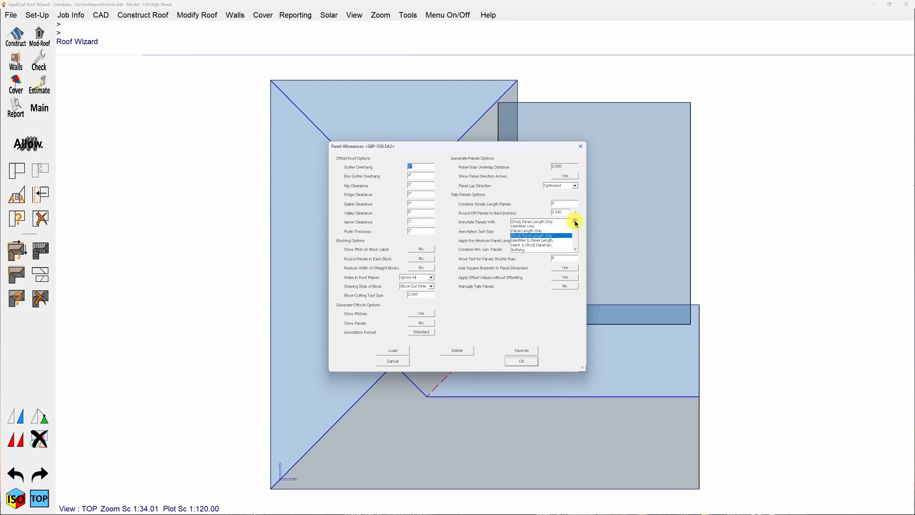
pyautogui.click(532, 237)
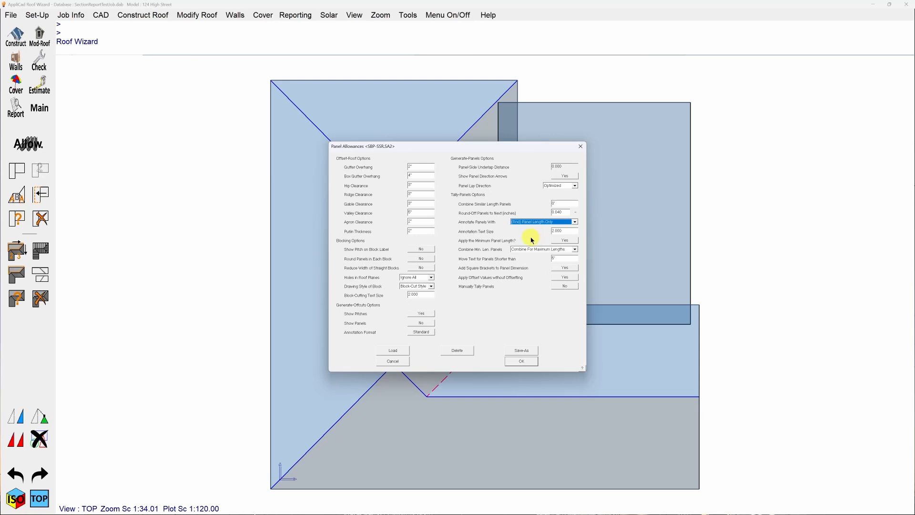
pyautogui.click(563, 243)
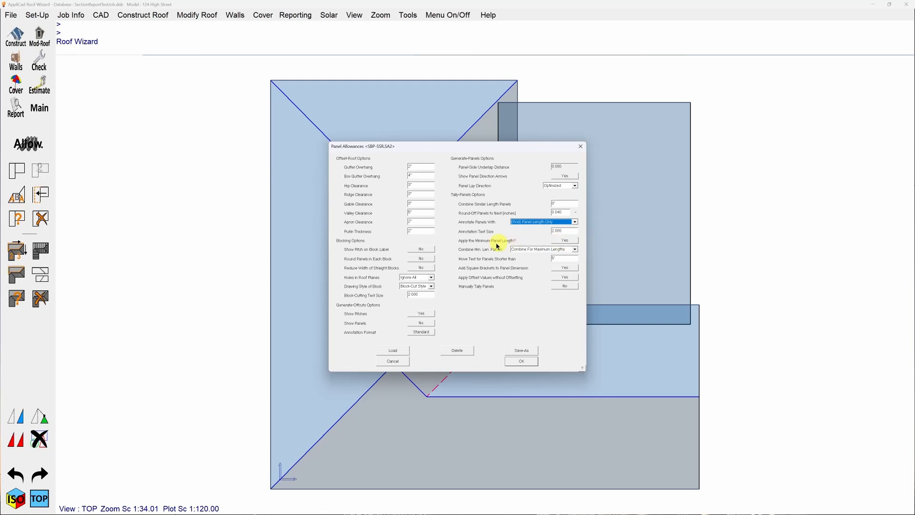
pyautogui.click(575, 250)
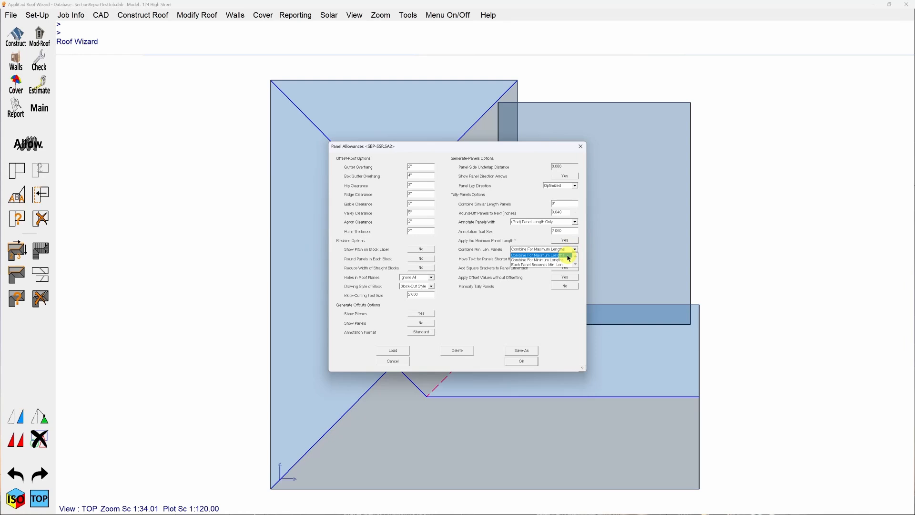
pyautogui.click(568, 256)
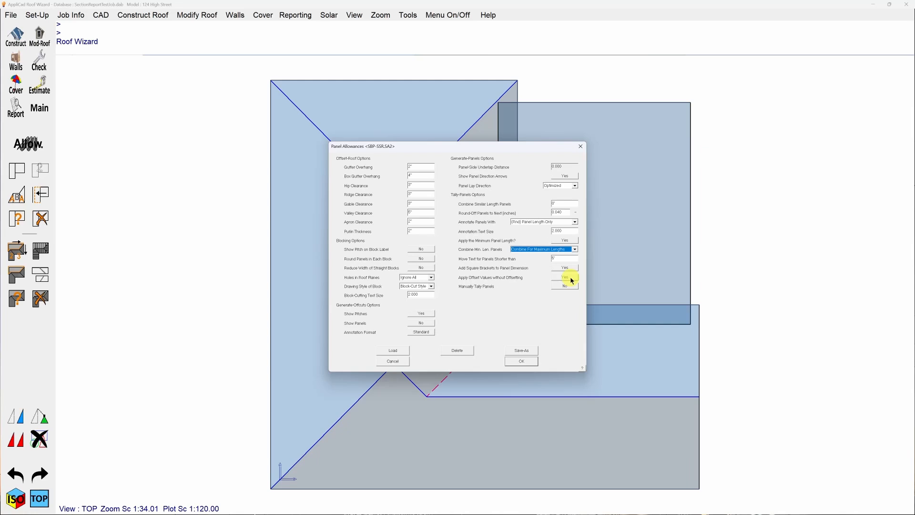
pyautogui.click(522, 363)
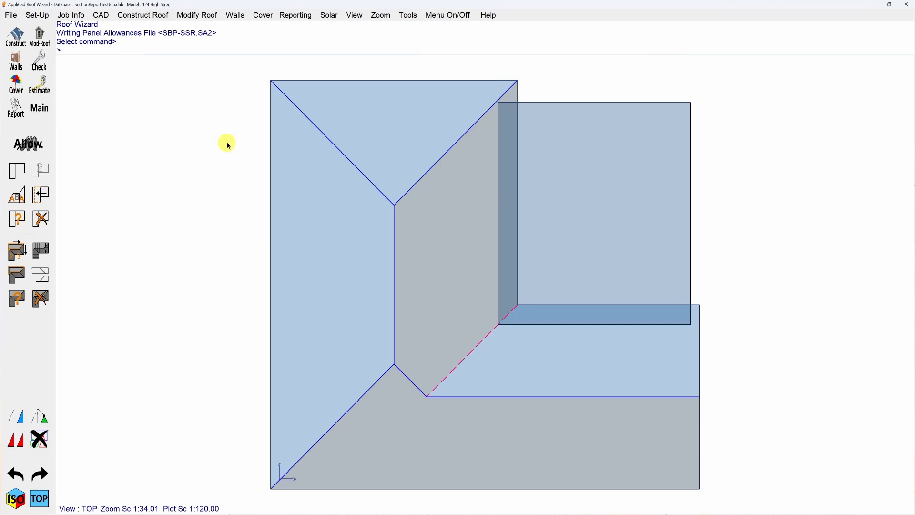
# Offset the roof with the panel allowances and insert the lap directions automatically.
pyautogui.click(17, 250)
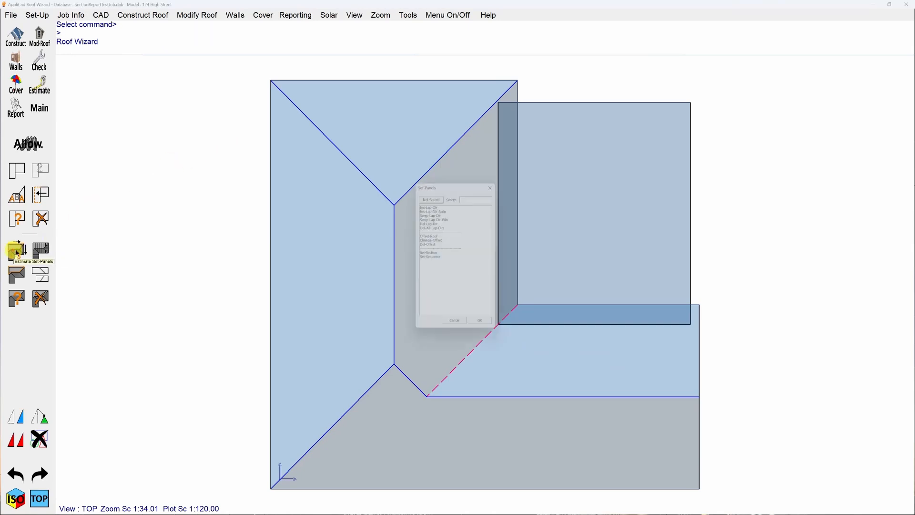
pyautogui.click(430, 236)
pyautogui.click(429, 235)
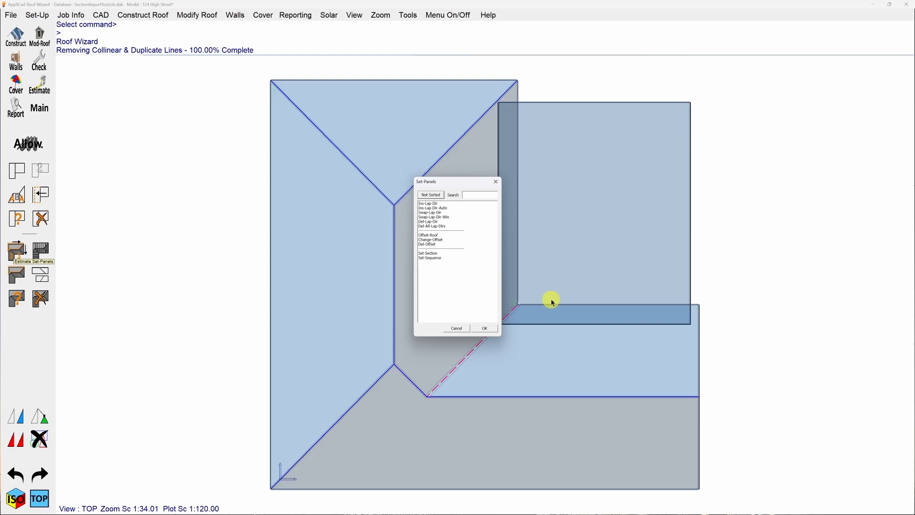
pyautogui.doubleClick(434, 208)
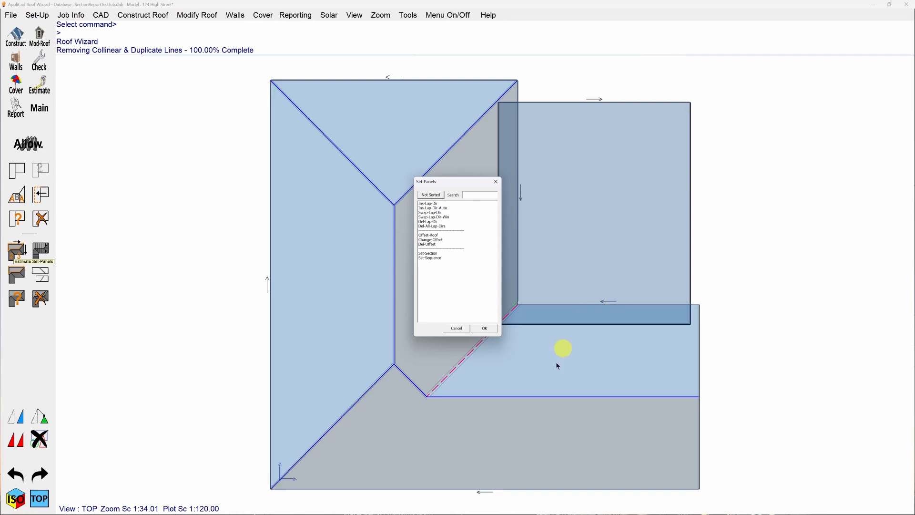
# Assign the separate rectangular low-pitch roof plane to section A.
pyautogui.doubleClick(428, 253)
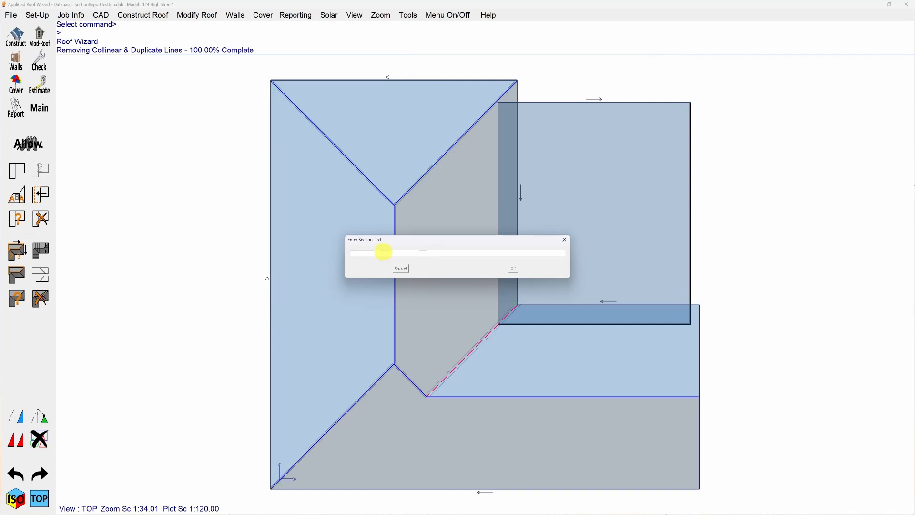
pyautogui.click(514, 268)
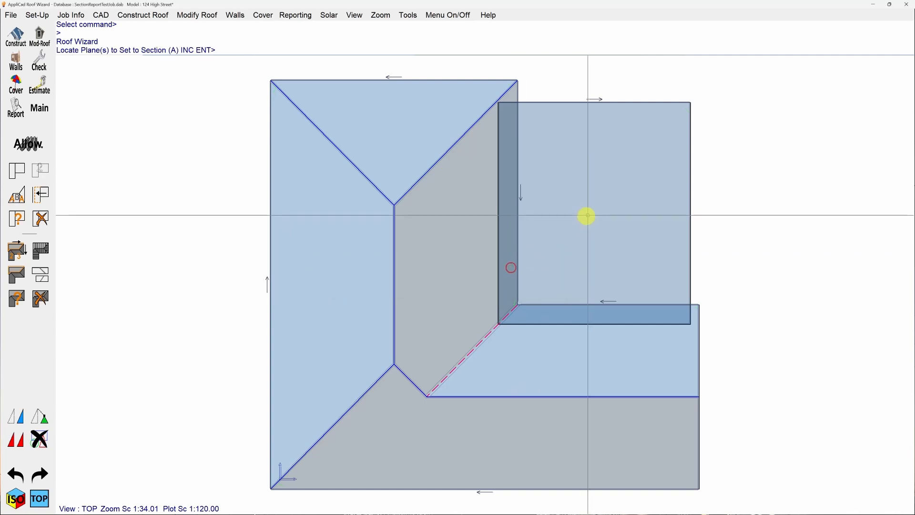
pyautogui.click(611, 198)
pyautogui.rightClick(586, 247)
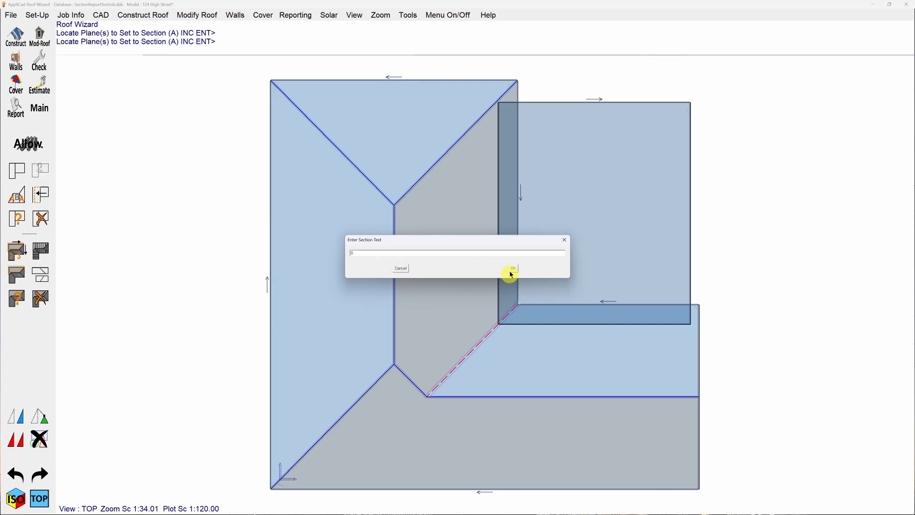
# Assign all five planes of the L-shaped main roof to section B and finish setting sections.
pyautogui.click(514, 269)
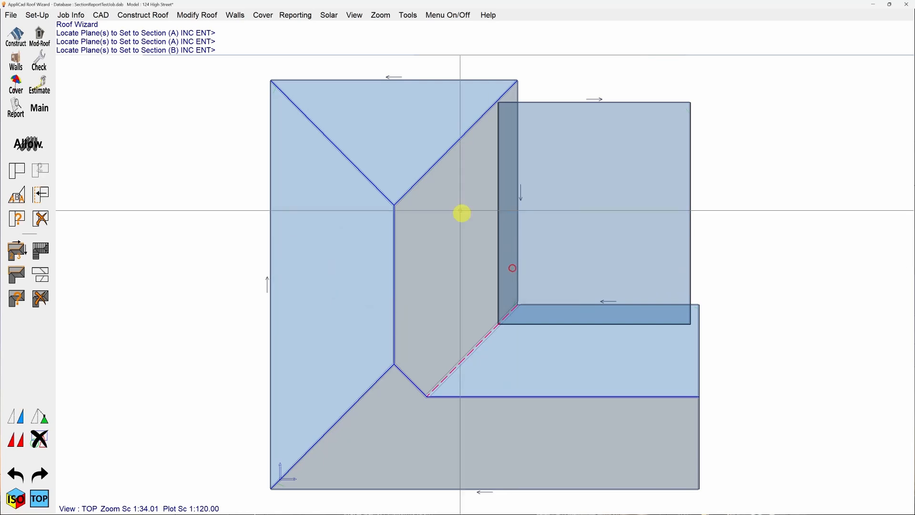
pyautogui.click(402, 147)
pyautogui.click(366, 253)
pyautogui.click(419, 255)
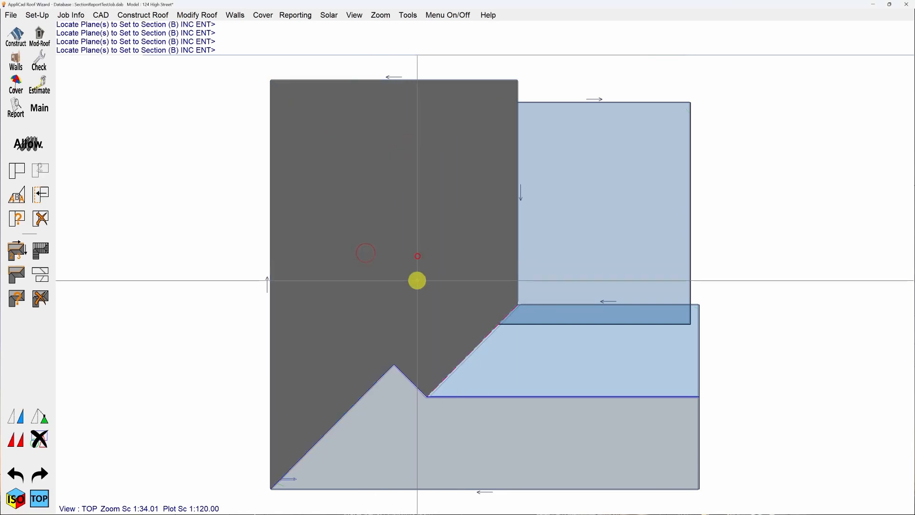
pyautogui.click(402, 423)
pyautogui.click(529, 378)
pyautogui.rightClick(439, 352)
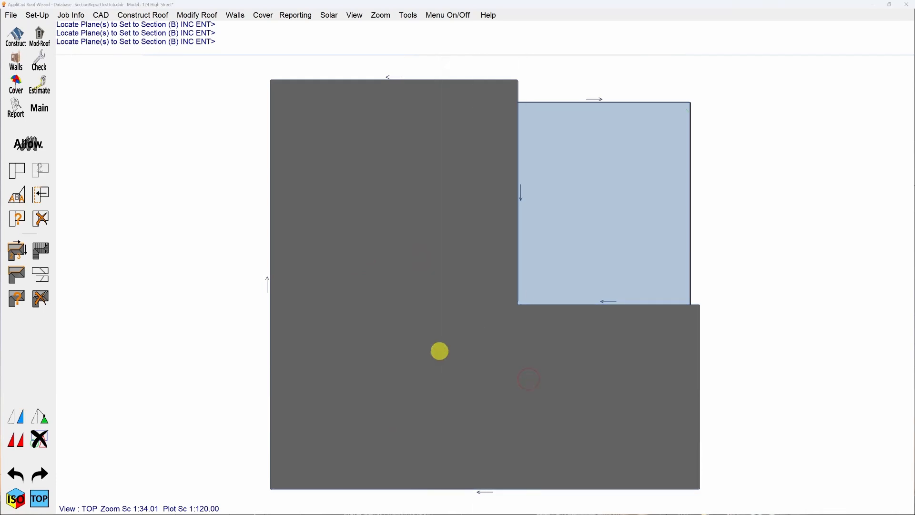
pyautogui.press('Return')
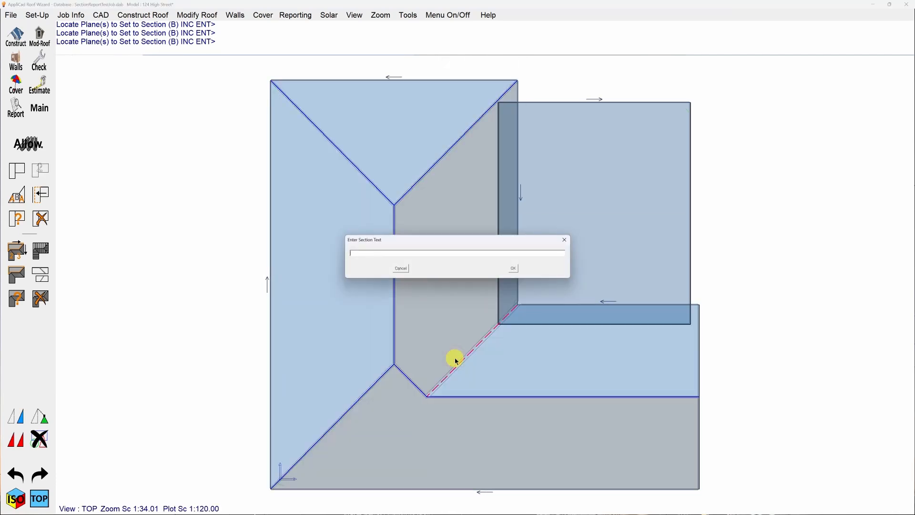
pyautogui.press('Return')
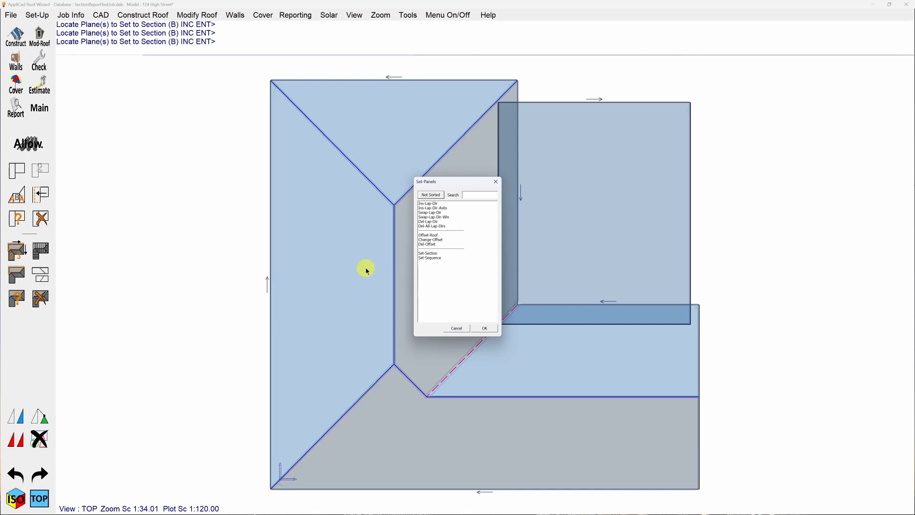
# Set the plane sequence for section B: the triangular hip plane B1, the long west plane B2, with B3, B4 and B5 in their existing order.
pyautogui.click(436, 258)
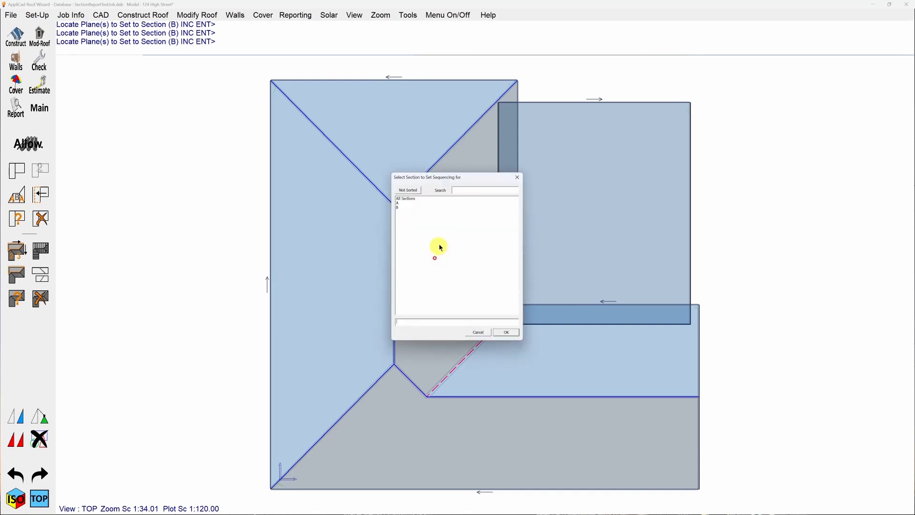
pyautogui.click(403, 206)
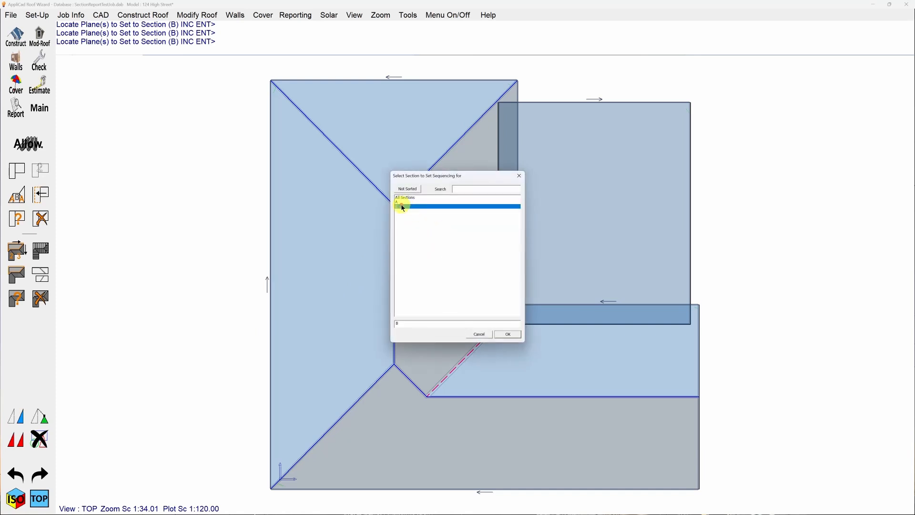
pyautogui.click(506, 336)
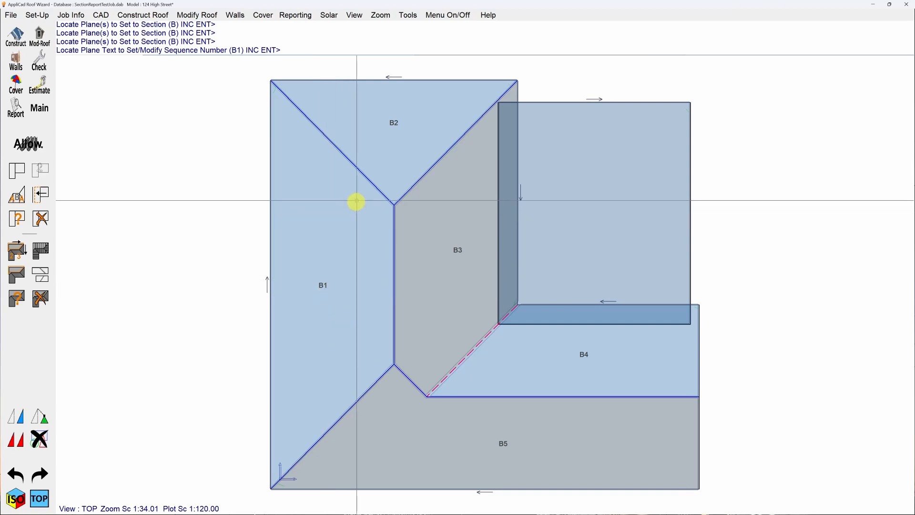
pyautogui.click(395, 124)
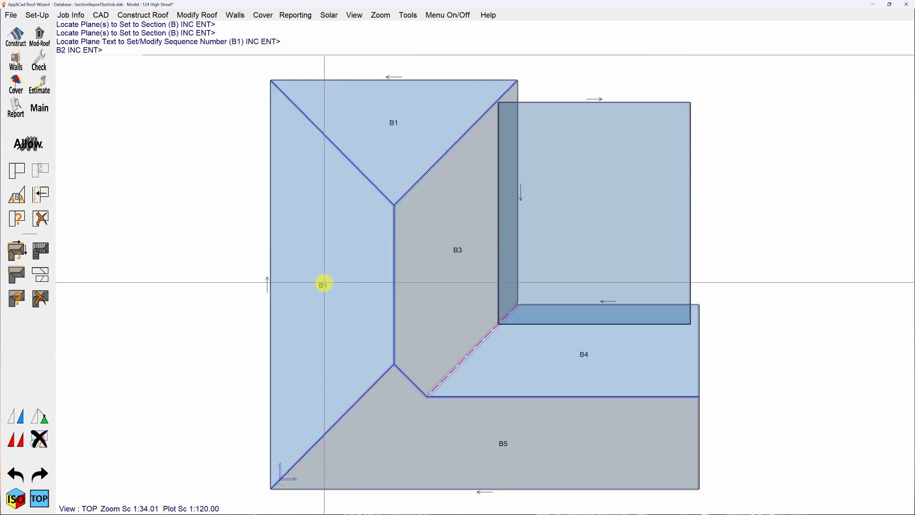
pyautogui.click(323, 284)
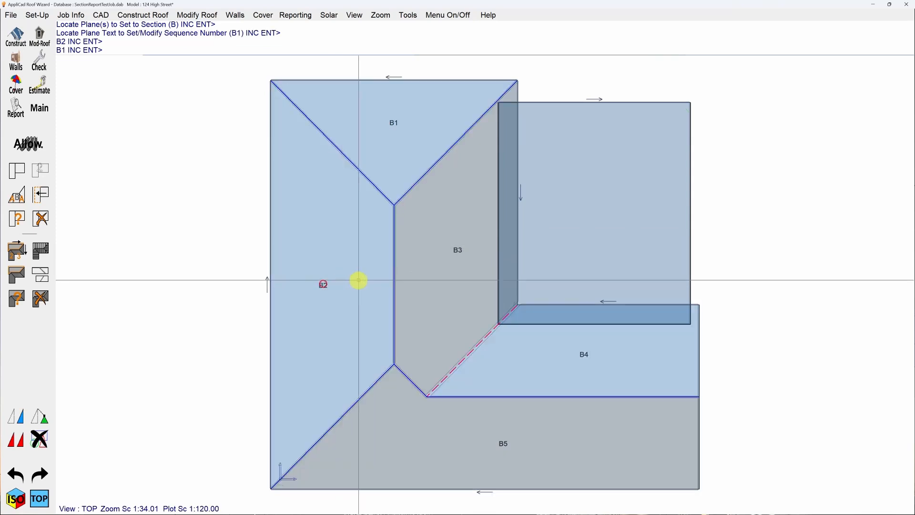
pyautogui.rightClick(456, 250)
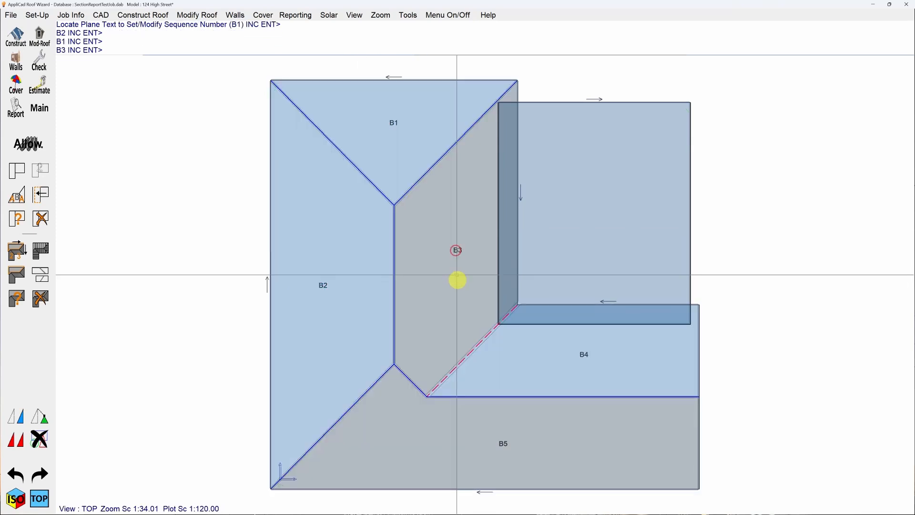
pyautogui.click(587, 354)
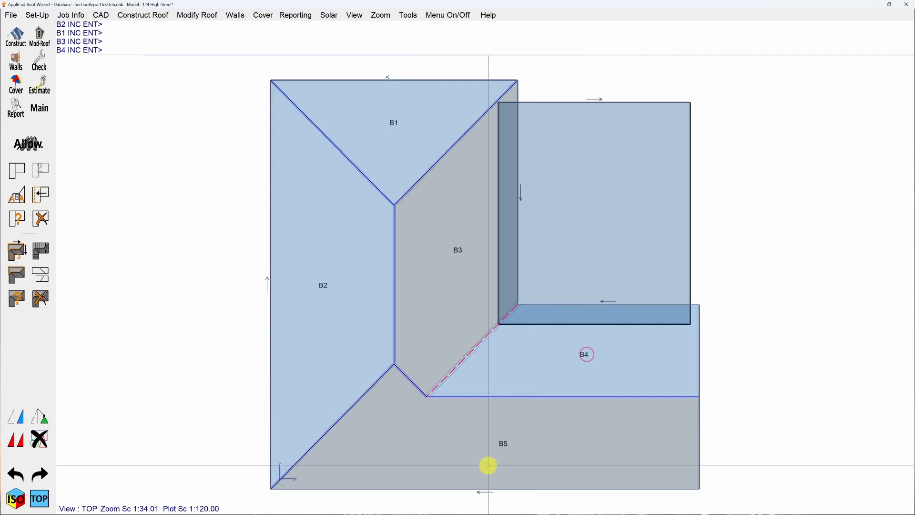
pyautogui.click(501, 443)
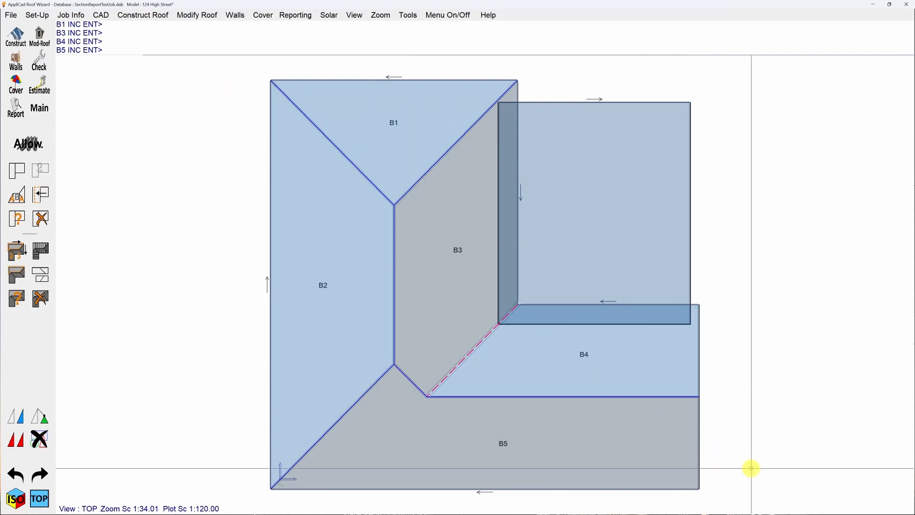
pyautogui.click(300, 191)
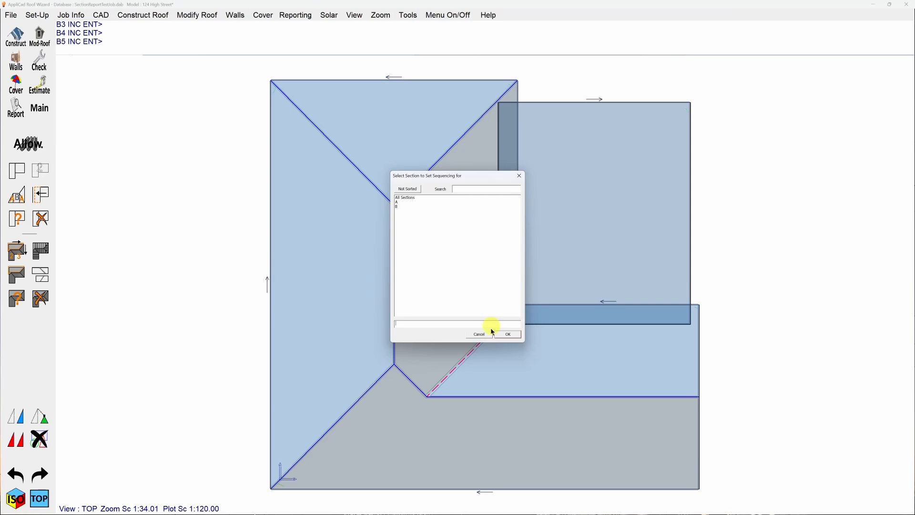
pyautogui.click(489, 335)
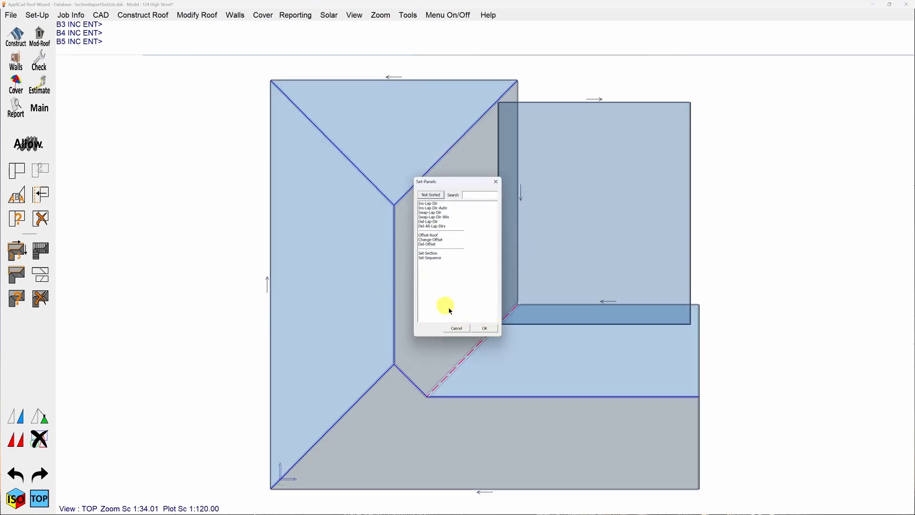
pyautogui.click(482, 329)
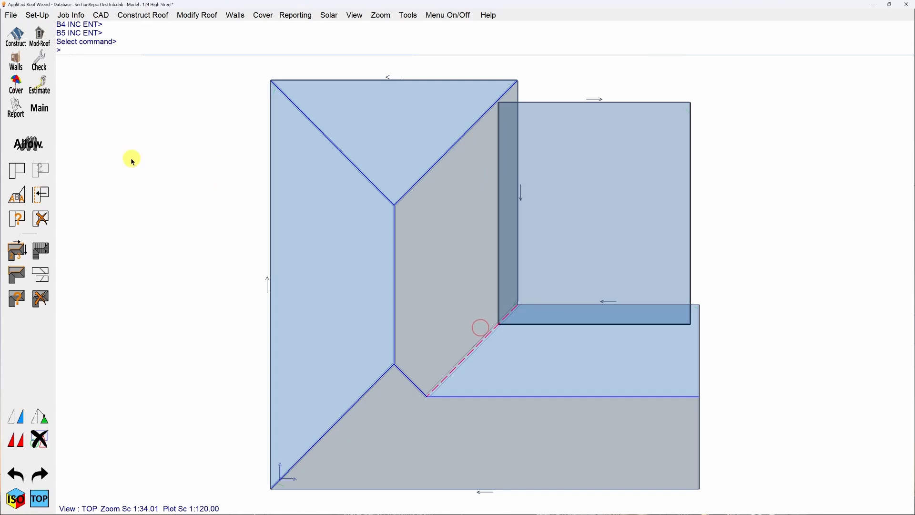
# Generate the panels for the whole roof, uncover the panel layout behind the cutting list summary, and accept the summary.
pyautogui.click(46, 251)
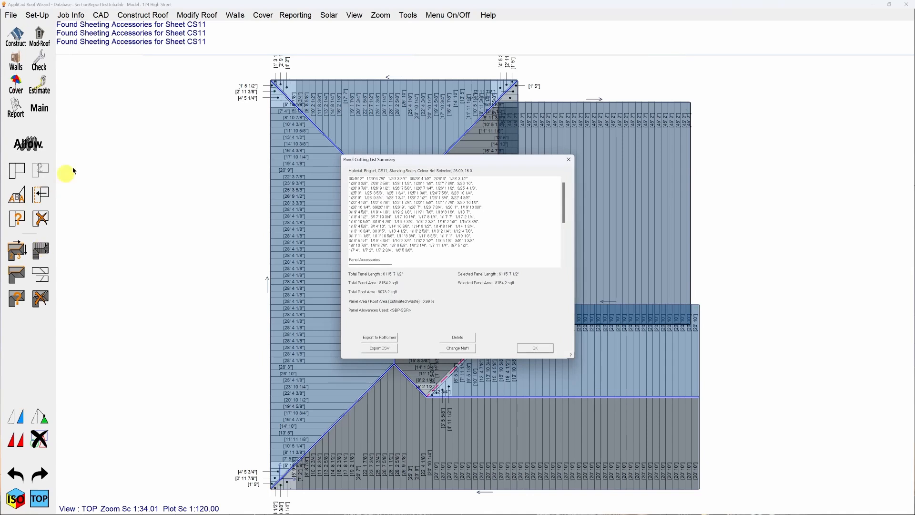
pyautogui.moveTo(476, 167); pyautogui.dragTo(255, 142)
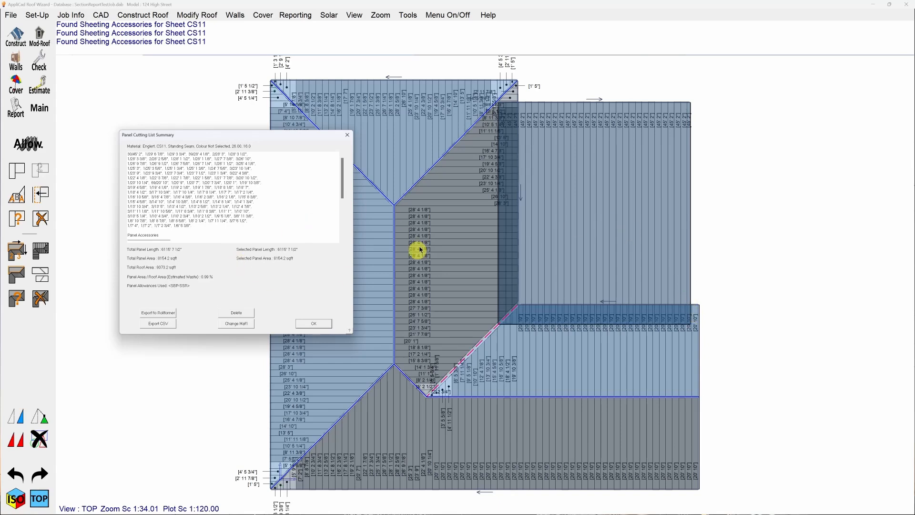
pyautogui.press('Return')
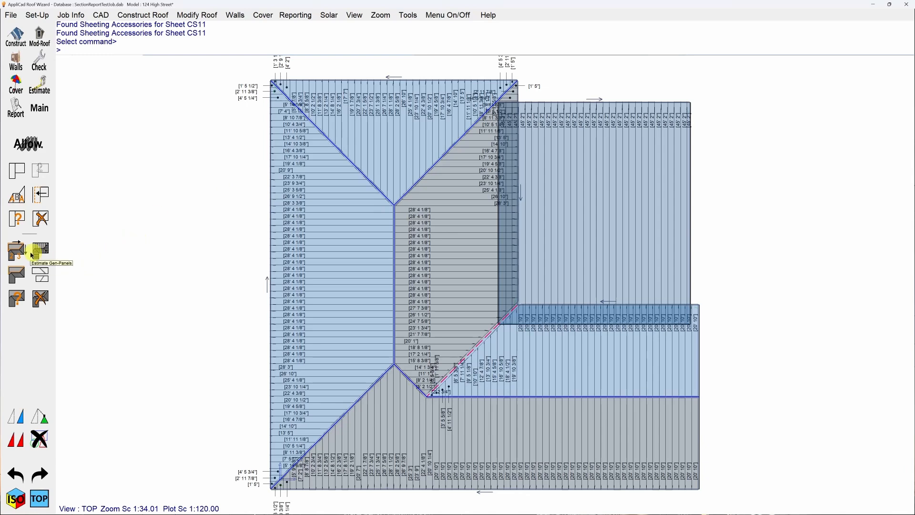
# Swap the lap direction of the separate rectangular roof plane's upper edge.
pyautogui.click(16, 252)
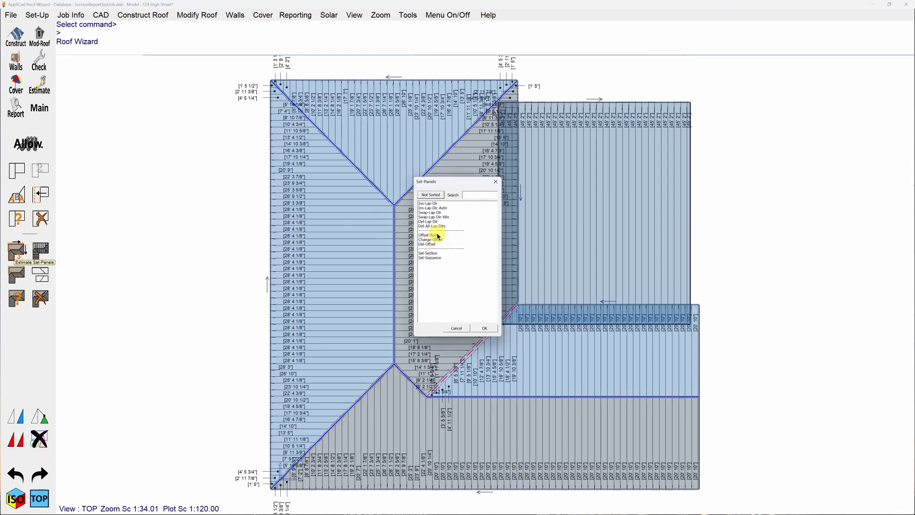
pyautogui.doubleClick(436, 213)
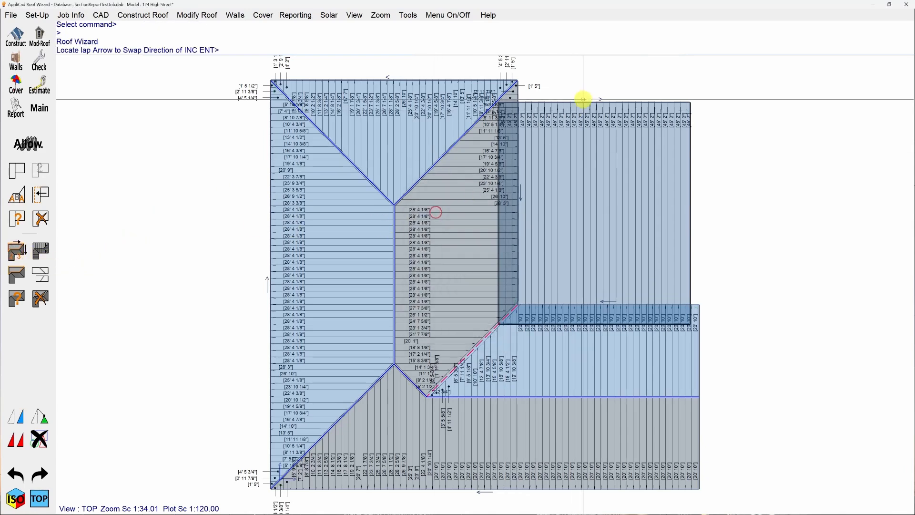
pyautogui.click(596, 98)
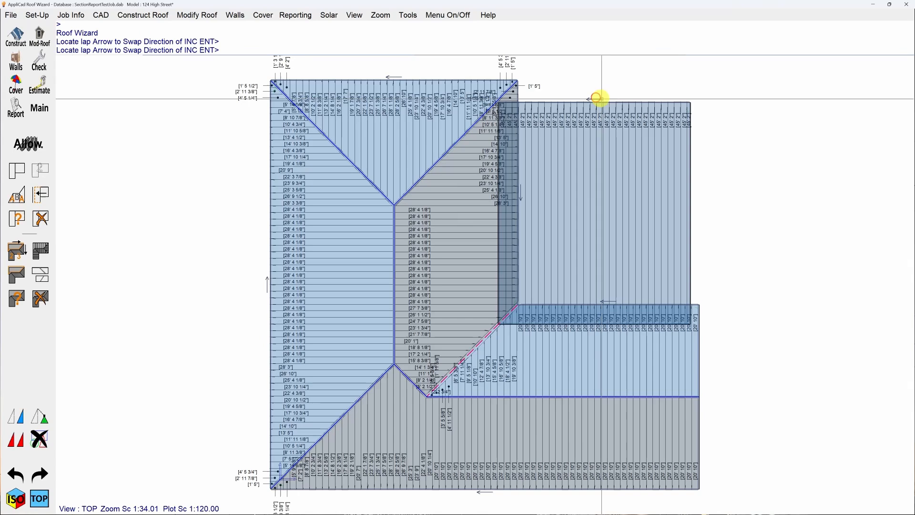
pyautogui.rightClick(753, 94)
pyautogui.press('Escape')
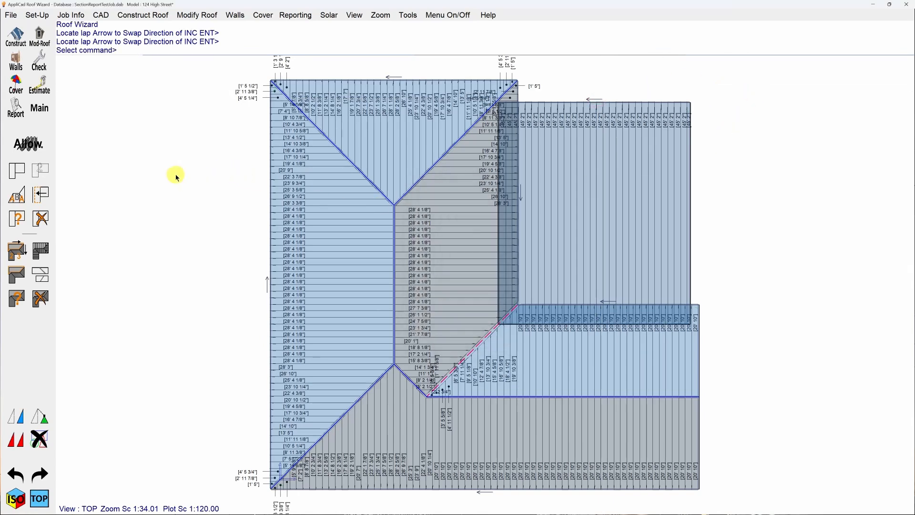
# Regenerate the roof panels, review the lengths, accessories, fasteners and minimum panel length breakdown in the cutting list summary, and accept it.
pyautogui.click(41, 249)
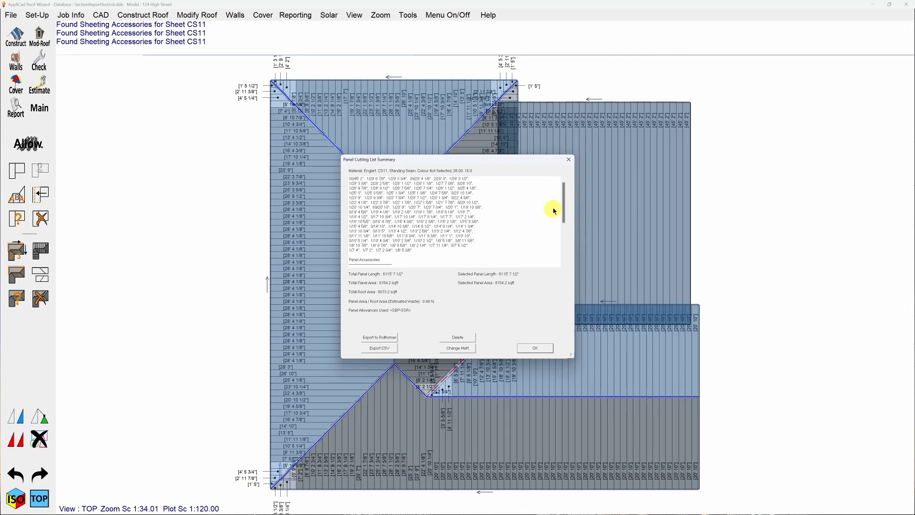
pyautogui.moveTo(563, 202); pyautogui.dragTo(562, 253)
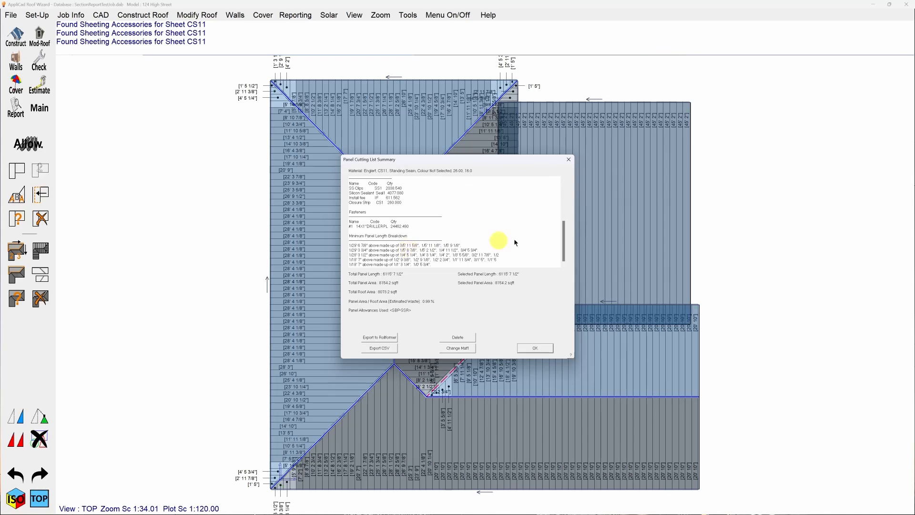
pyautogui.moveTo(564, 251); pyautogui.dragTo(564, 240)
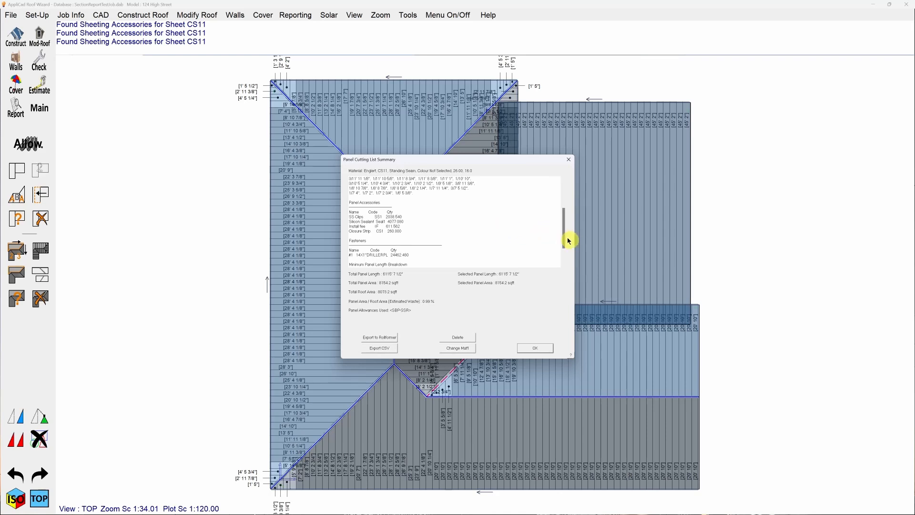
pyautogui.moveTo(569, 241); pyautogui.dragTo(564, 184)
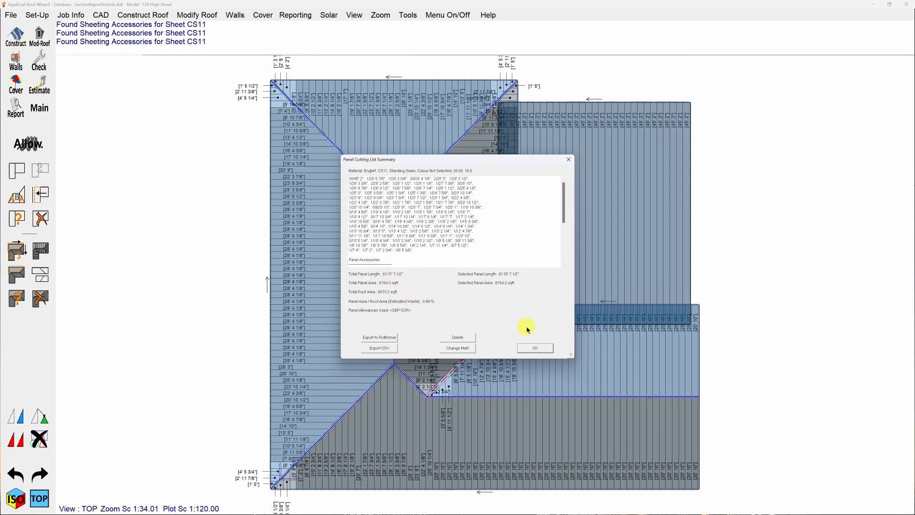
pyautogui.click(535, 348)
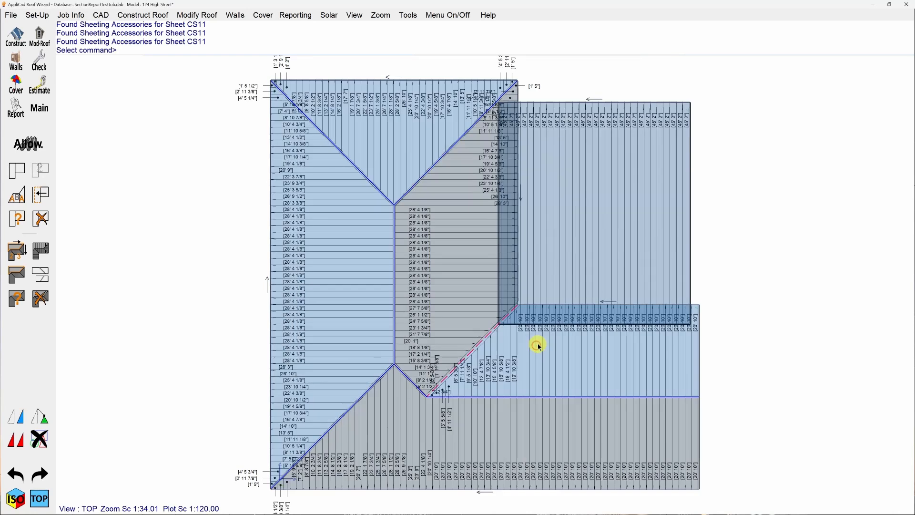
# Tally the panels to recall the cutting list summary, check its minimum panel length breakdown, and close it.
pyautogui.click(17, 298)
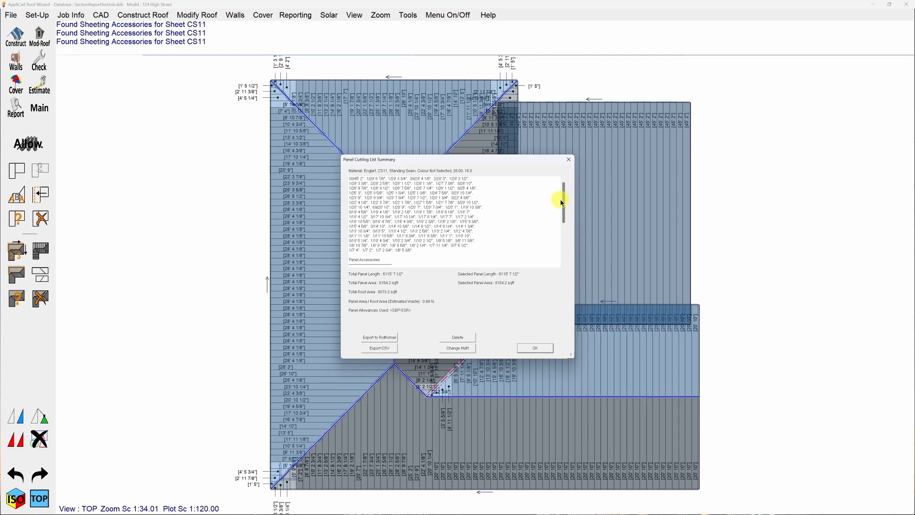
pyautogui.moveTo(563, 201); pyautogui.dragTo(562, 252)
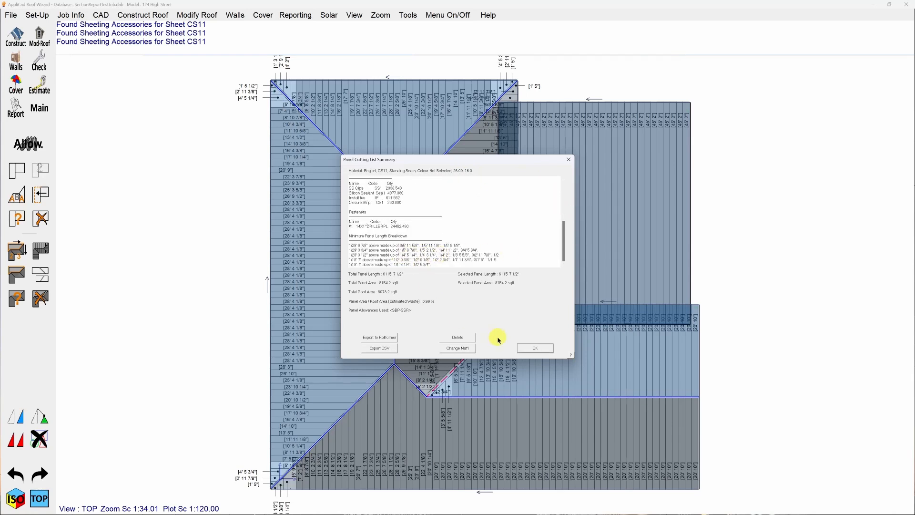
pyautogui.click(535, 349)
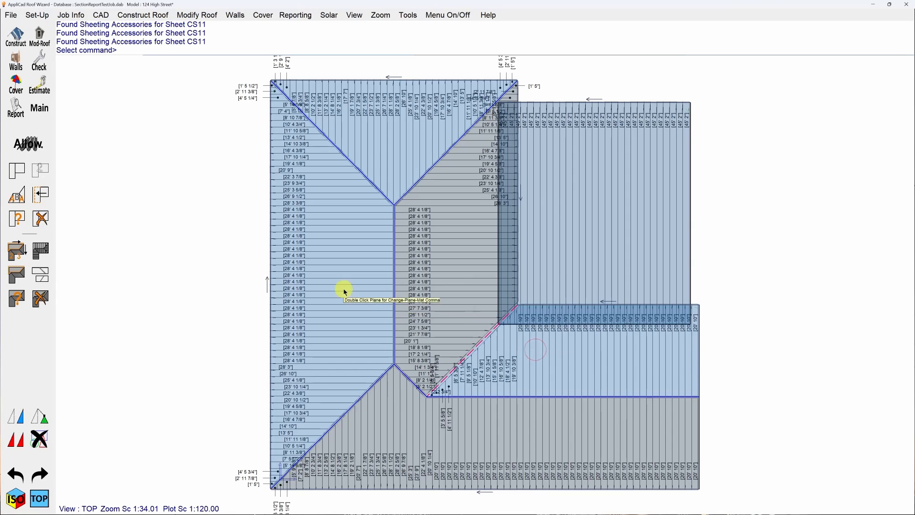
pyautogui.click(101, 264)
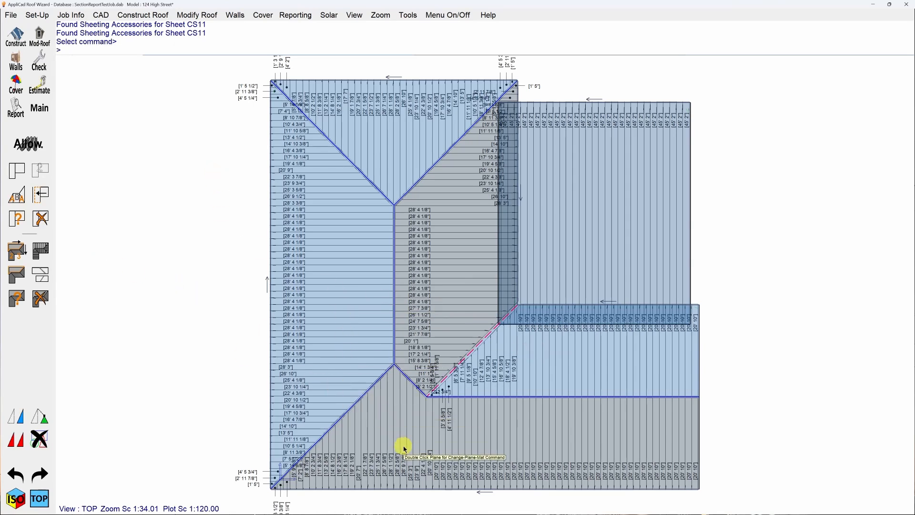
# Move the overlapping 1' 11 5/8" panel length label from the valley area to below the ridge, beside the 3' 5 5/8" label.
pyautogui.scroll(1, 403, 448)
pyautogui.scroll(2, 403, 448)
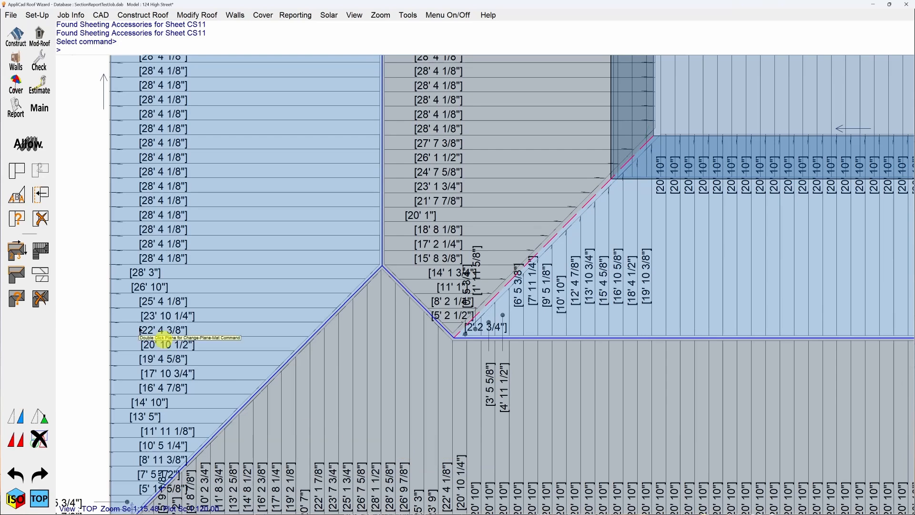
pyautogui.click(72, 266)
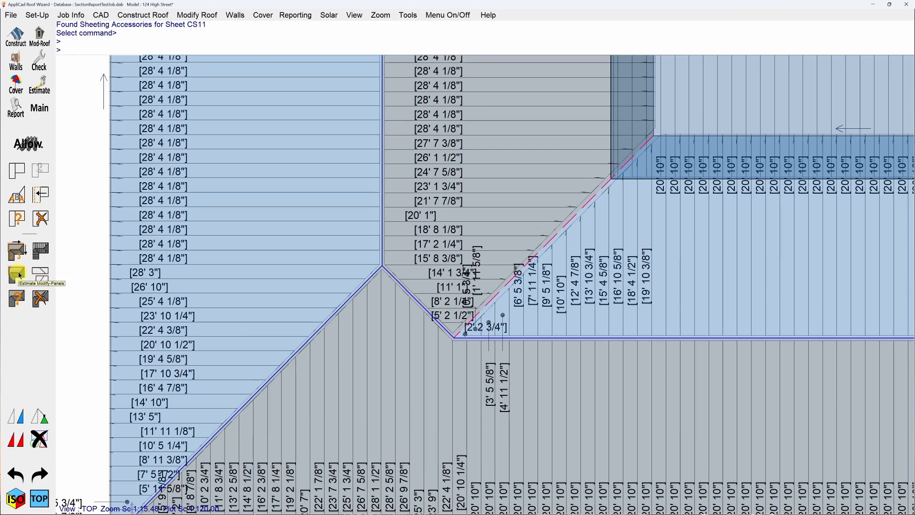
pyautogui.click(19, 275)
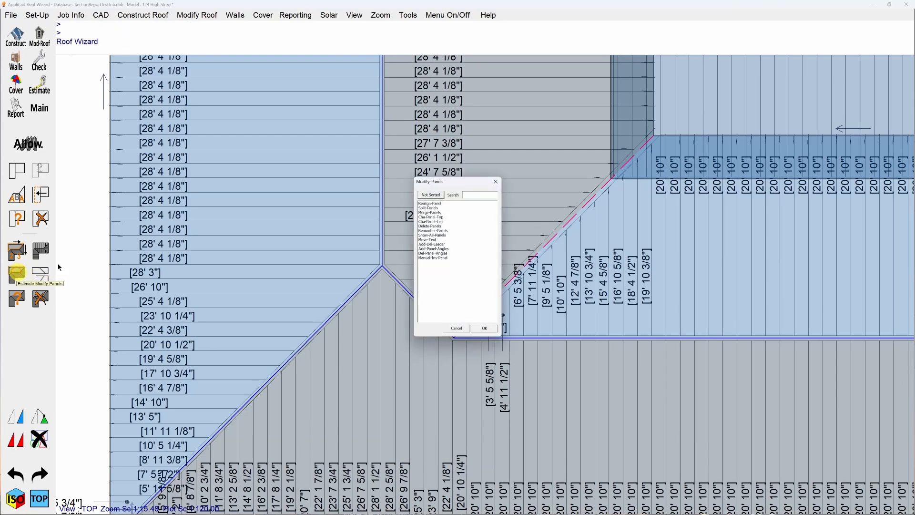
pyautogui.doubleClick(431, 240)
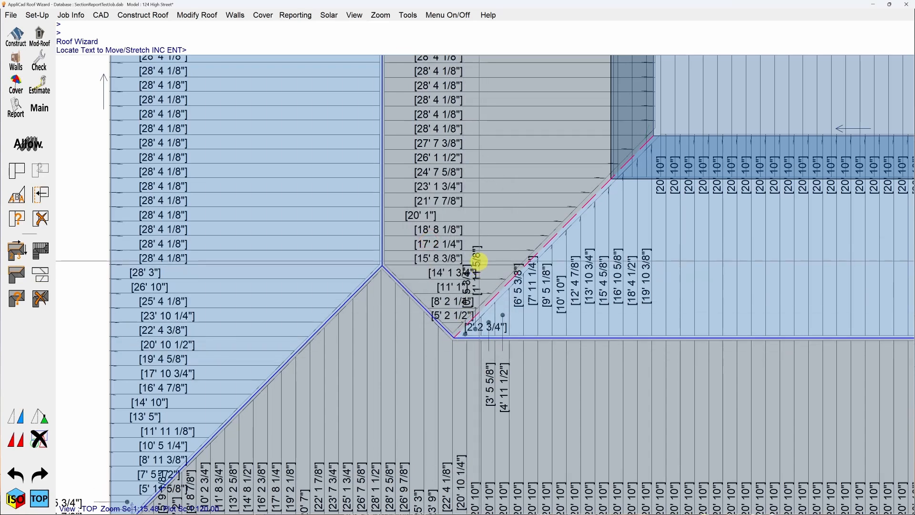
pyautogui.click(478, 261)
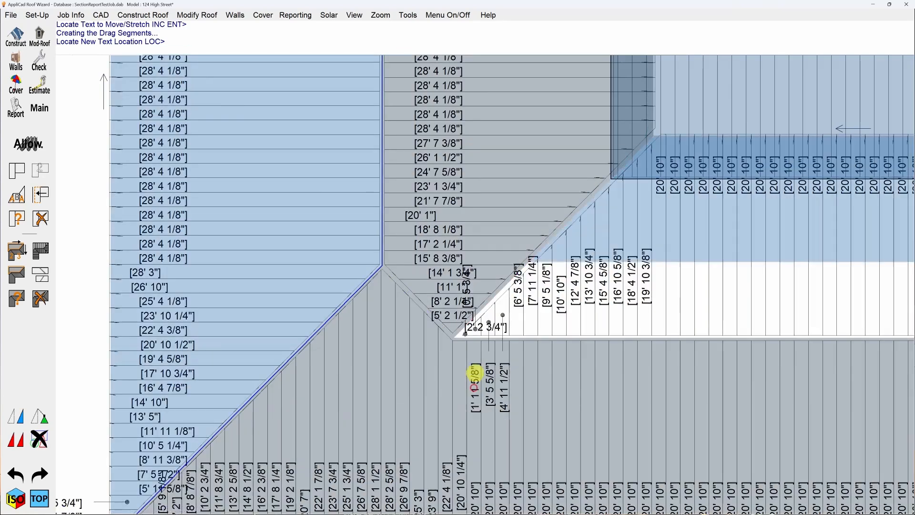
pyautogui.click(474, 356)
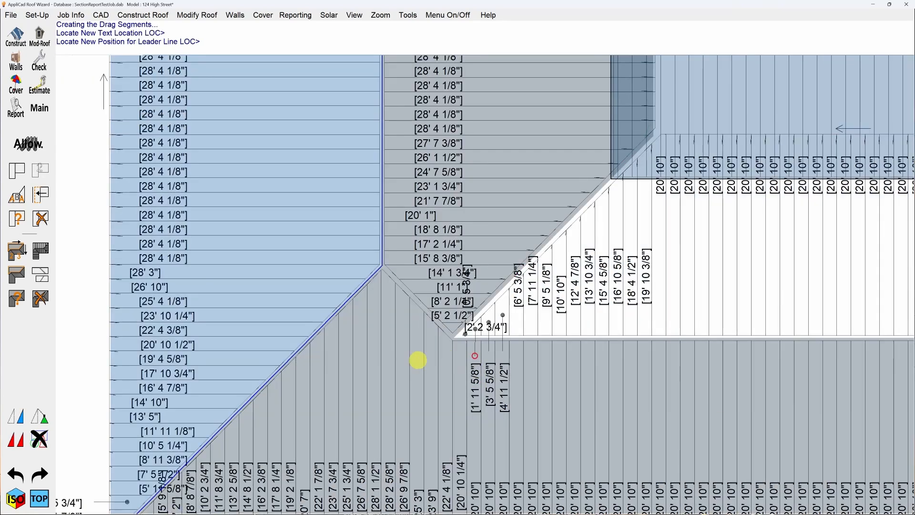
pyautogui.click(418, 361)
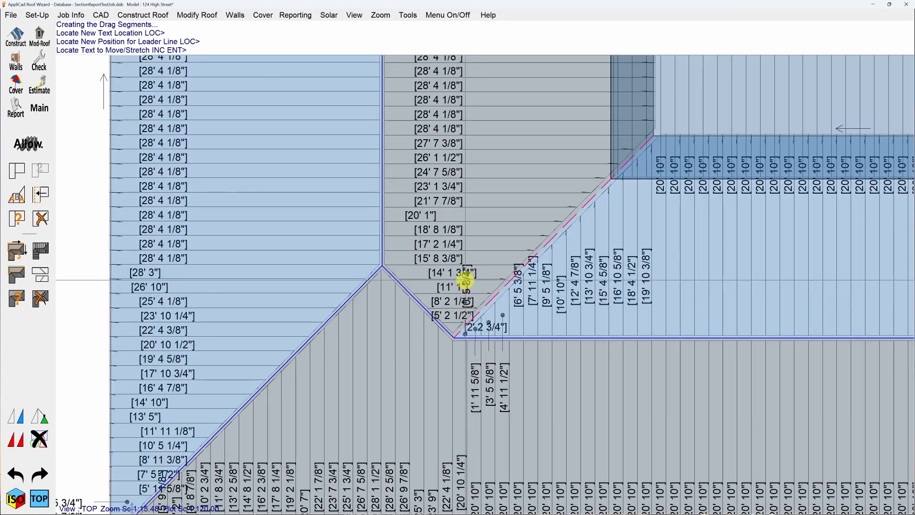
# Move the overlapping 0' 5 3/4" panel length label from the valley area to below the ridge, beside the 1' 11 5/8" label.
pyautogui.click(464, 278)
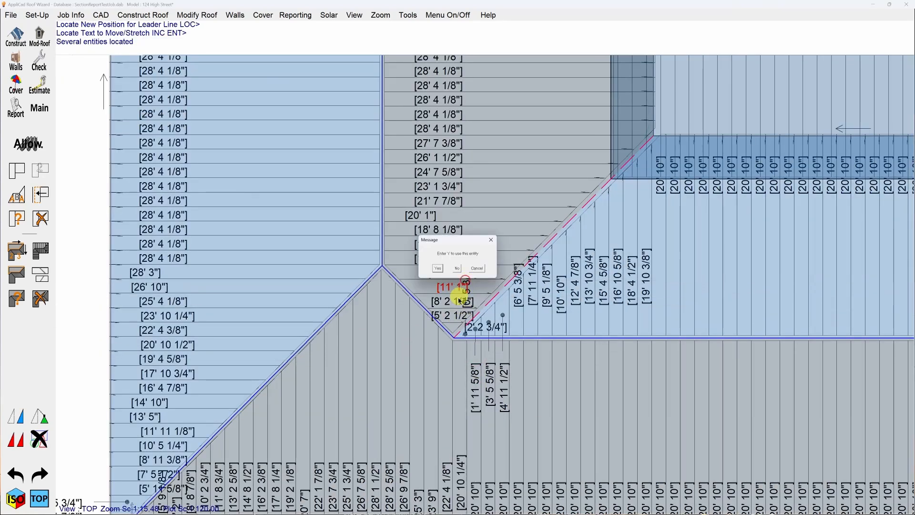
pyautogui.click(456, 268)
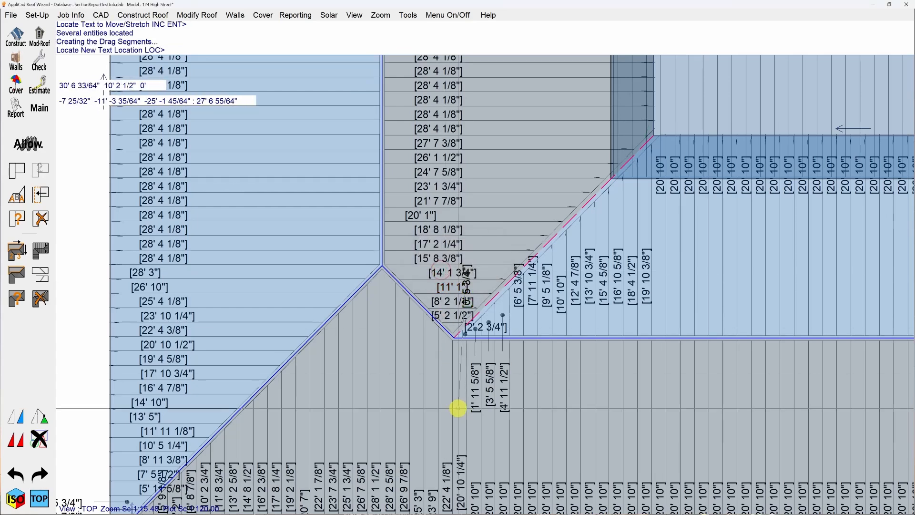
pyautogui.click(458, 390)
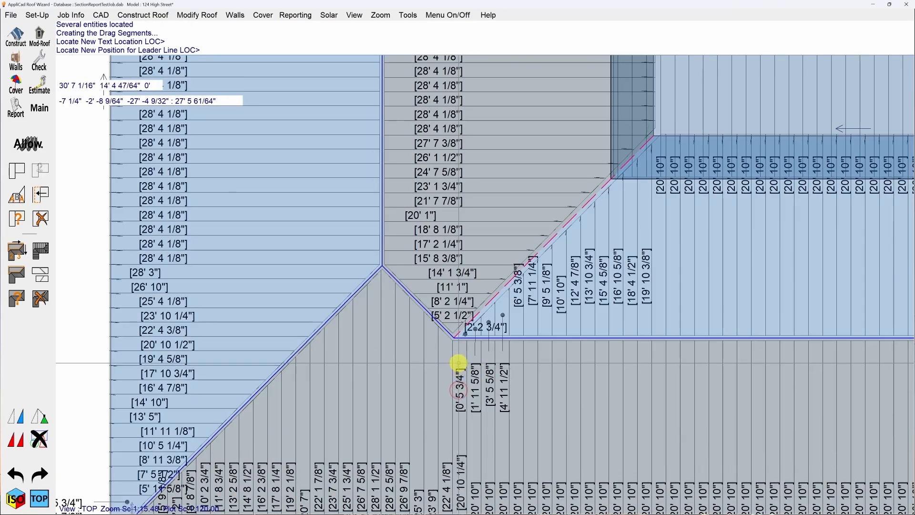
pyautogui.click(460, 357)
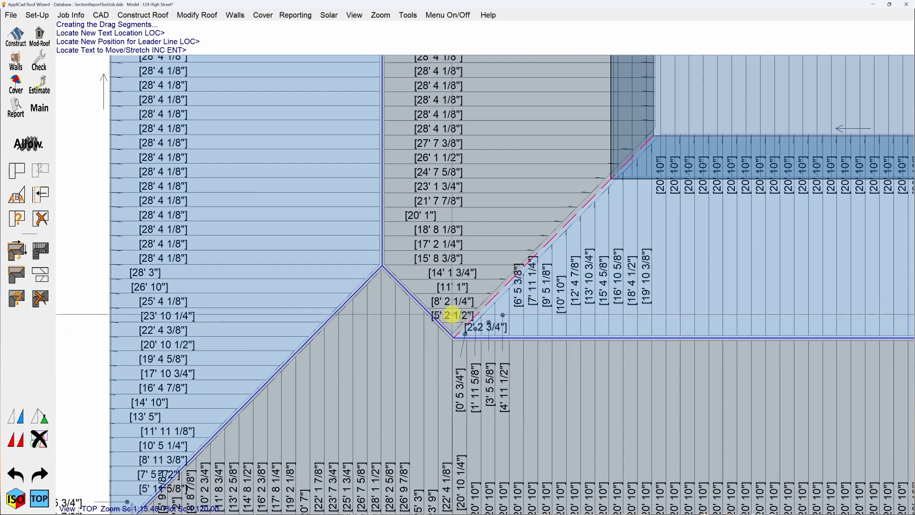
# Move the 5' 2 1/2" panel length label across the short hip line into the lower plane, with its leader line ending beside the text.
pyautogui.click(447, 314)
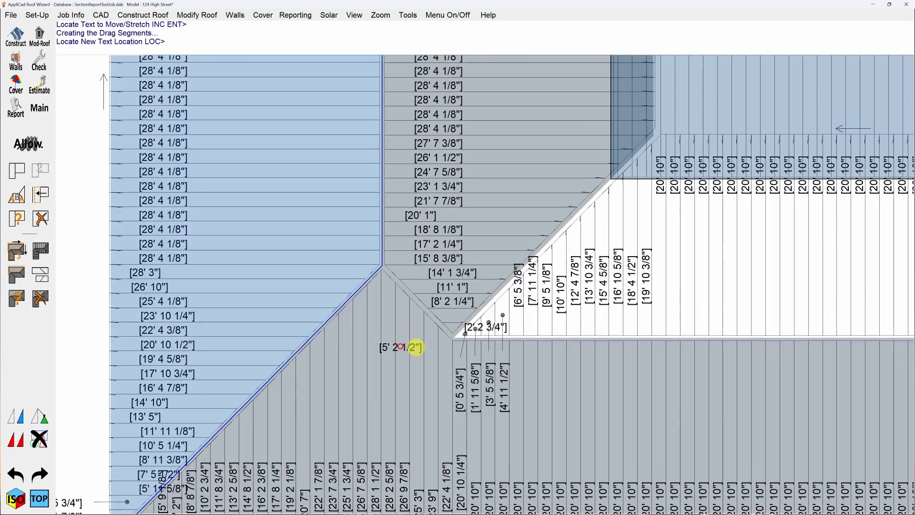
pyautogui.click(422, 348)
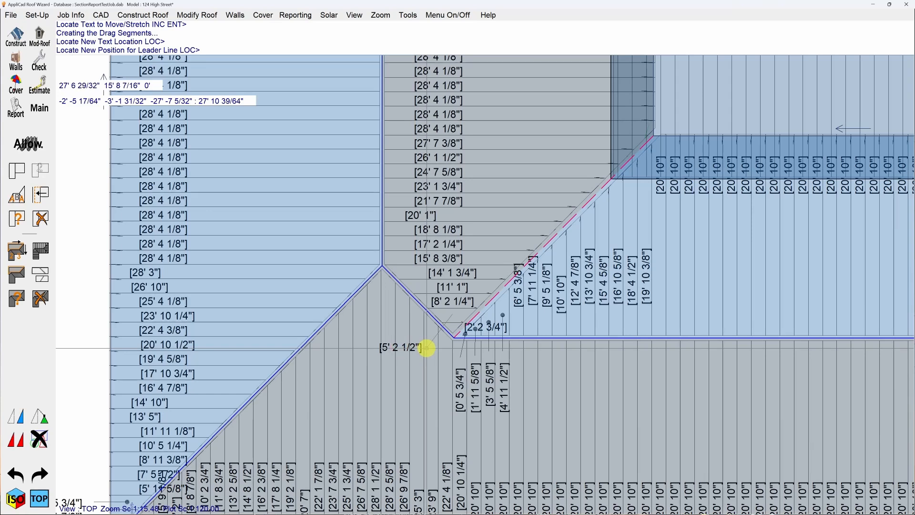
pyautogui.click(427, 348)
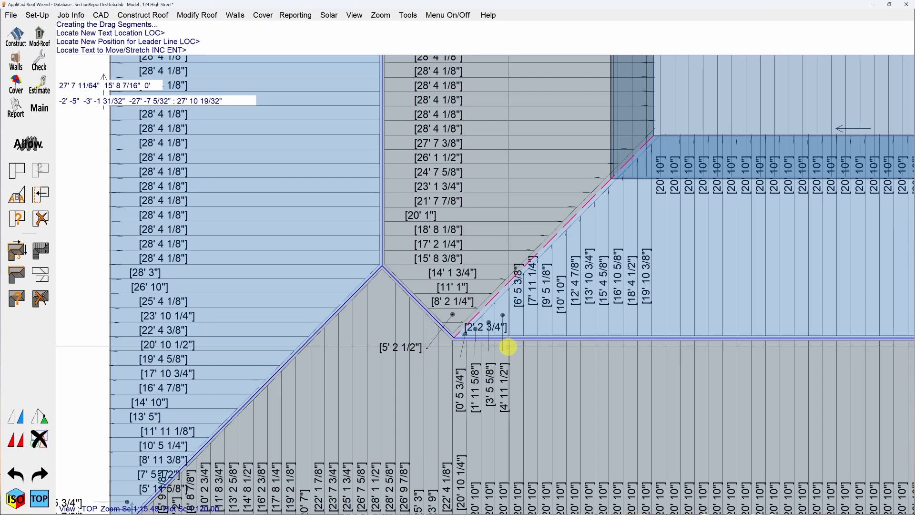
# Move the 2' 2 3/4" panel length label directly below the relocated 5' 2 1/2" label with a leader line, and finish modifying the panels.
pyautogui.click(490, 326)
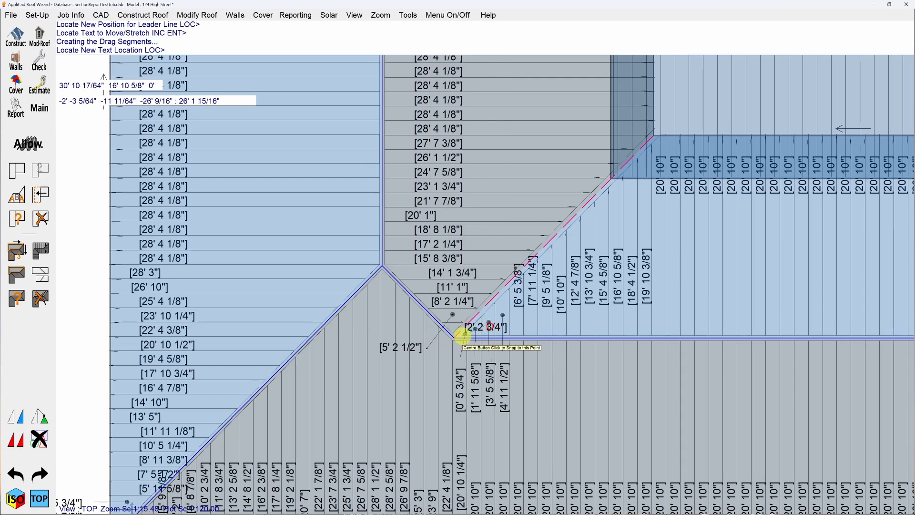
pyautogui.click(409, 367)
pyautogui.click(432, 367)
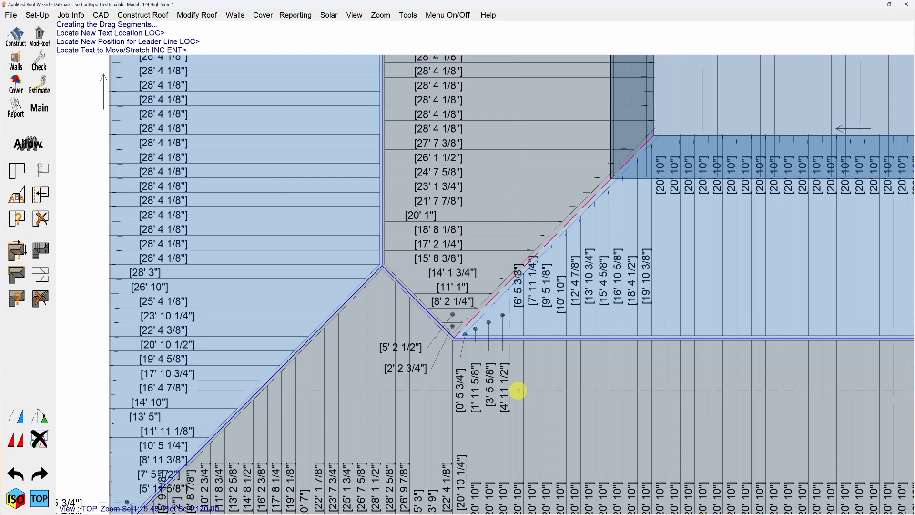
pyautogui.rightClick(518, 390)
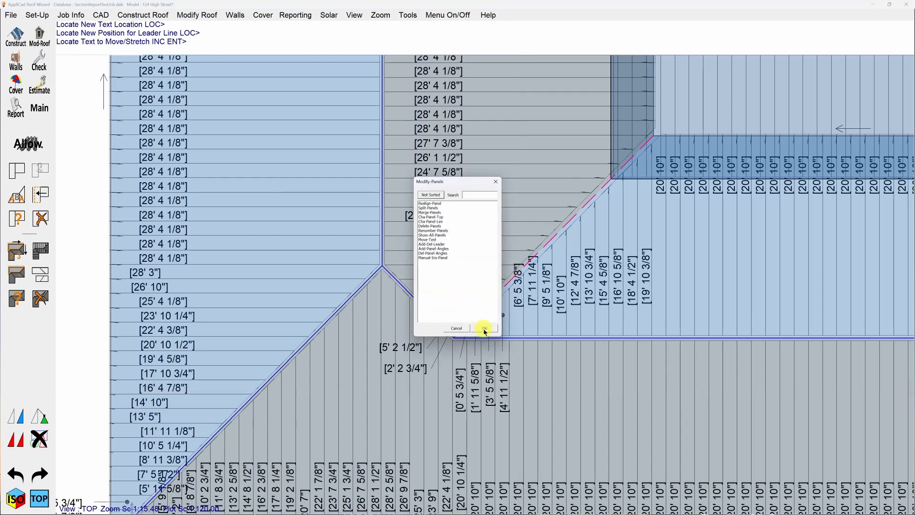
pyautogui.click(484, 329)
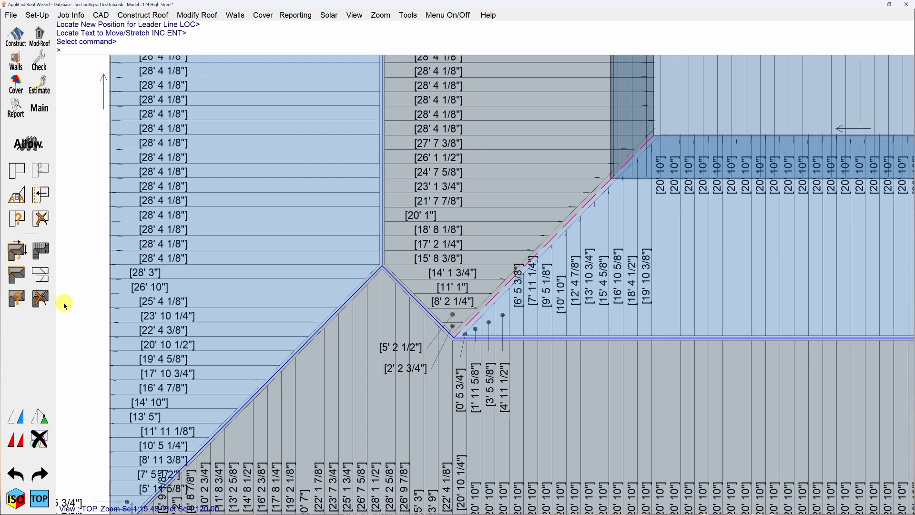
# Run the supply-only costing for the roof without including any extra items in the report.
pyautogui.click(18, 110)
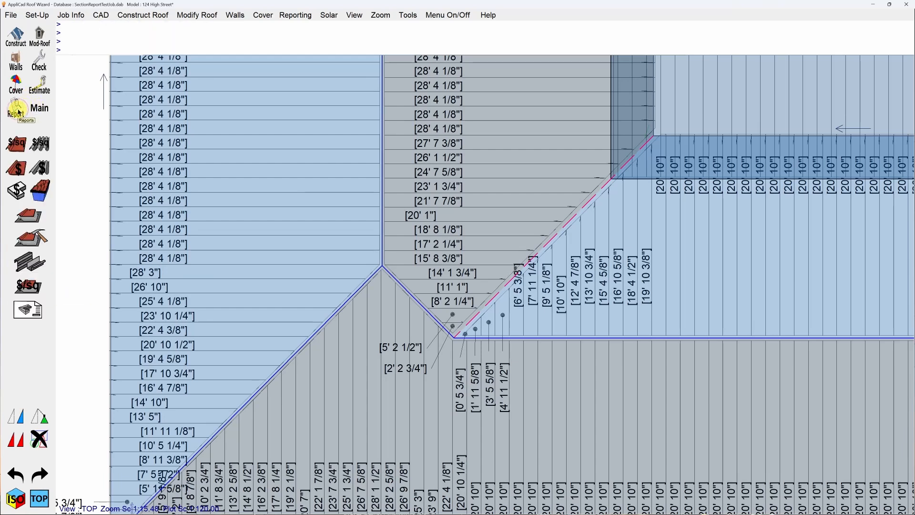
pyautogui.click(37, 219)
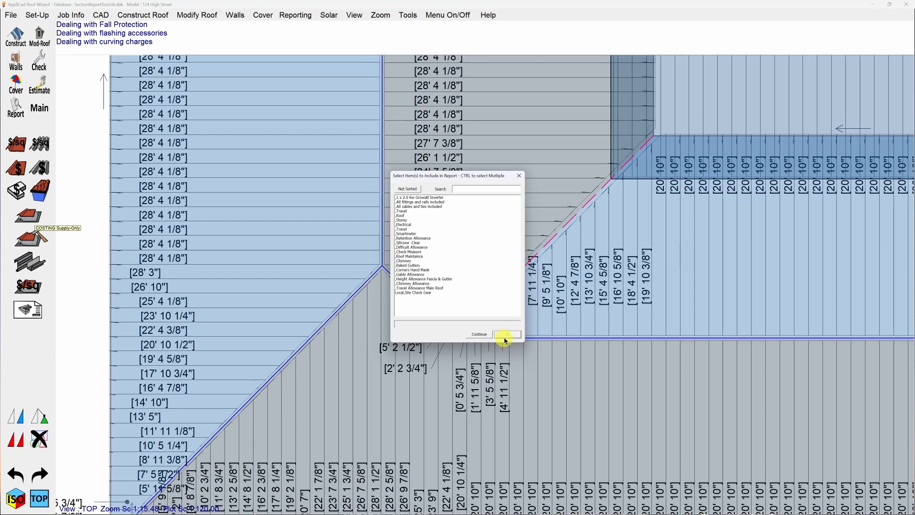
pyautogui.click(479, 334)
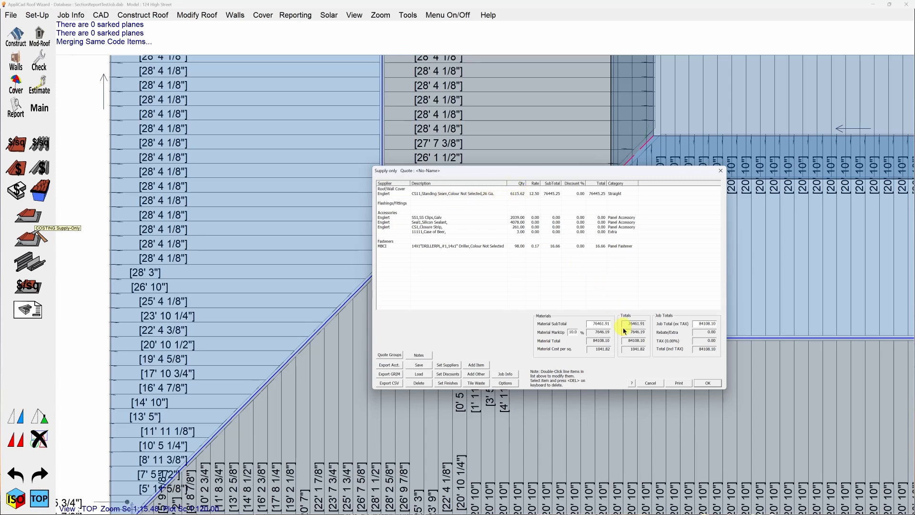
# Print the supply-only quote using only the Section Report template.
pyautogui.click(680, 383)
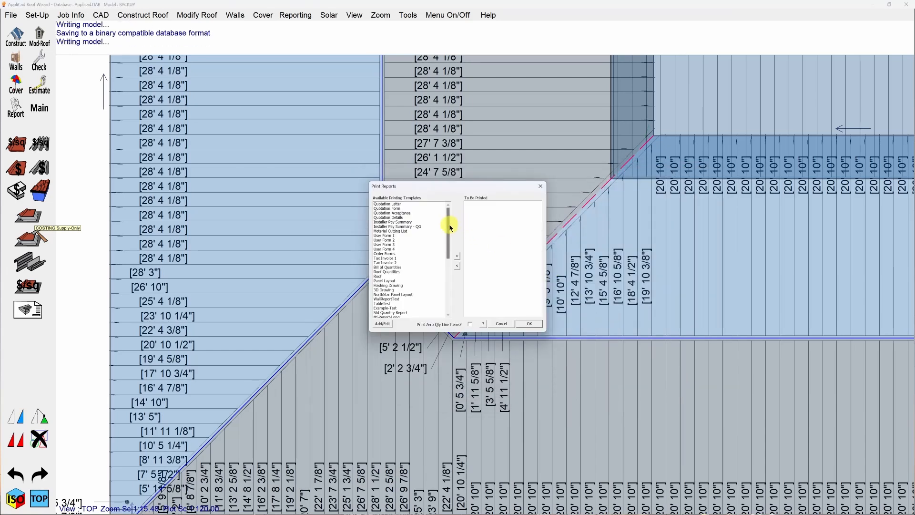
pyautogui.moveTo(448, 232); pyautogui.dragTo(448, 256)
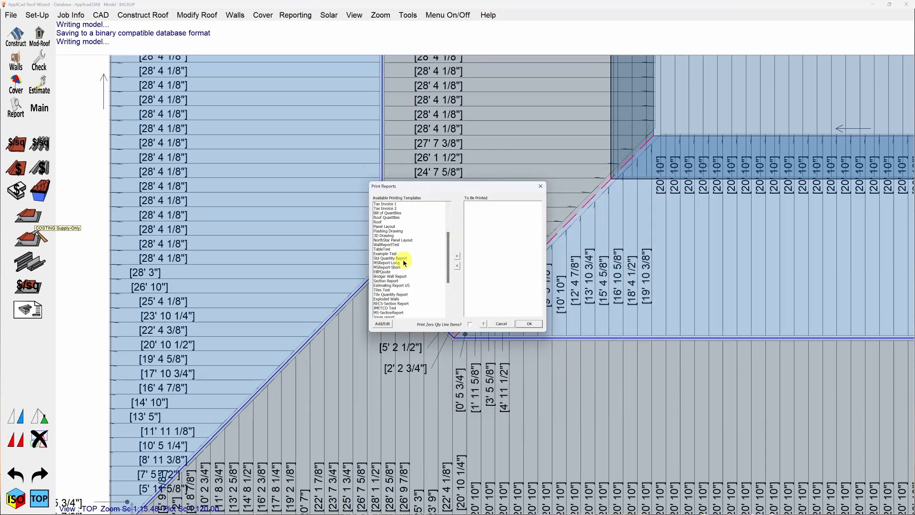
pyautogui.click(389, 281)
pyautogui.doubleClick(422, 282)
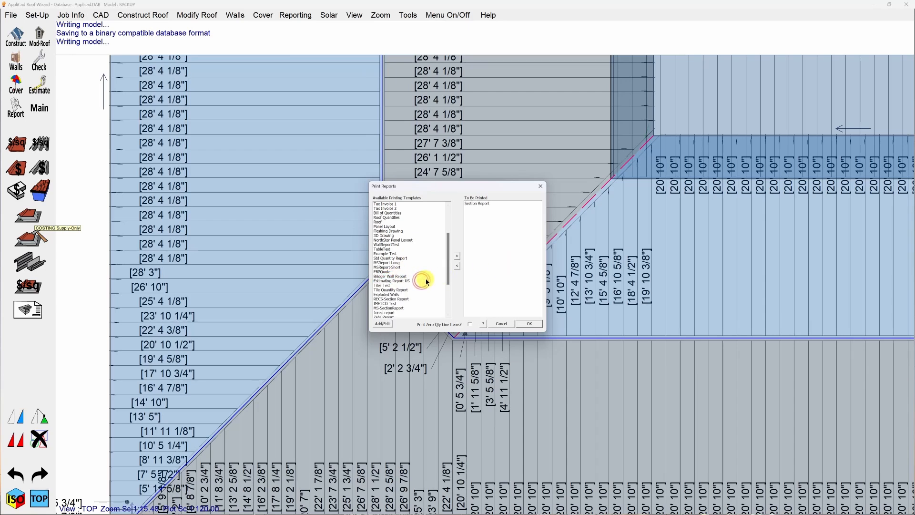
pyautogui.click(532, 326)
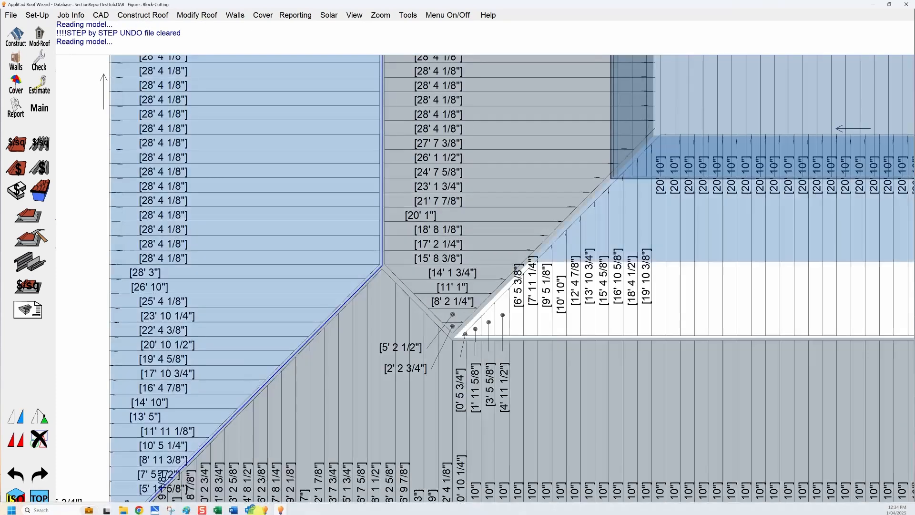
# Switch to the Section Report document in Word and examine its section drawings, plane panel length tables and minimum panel length breakdown.
pyautogui.moveTo(246, 511)
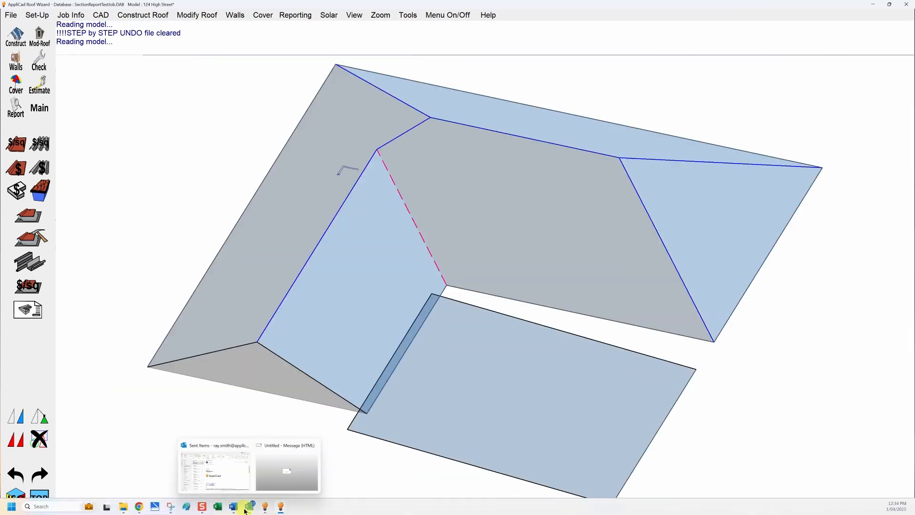
pyautogui.click(262, 477)
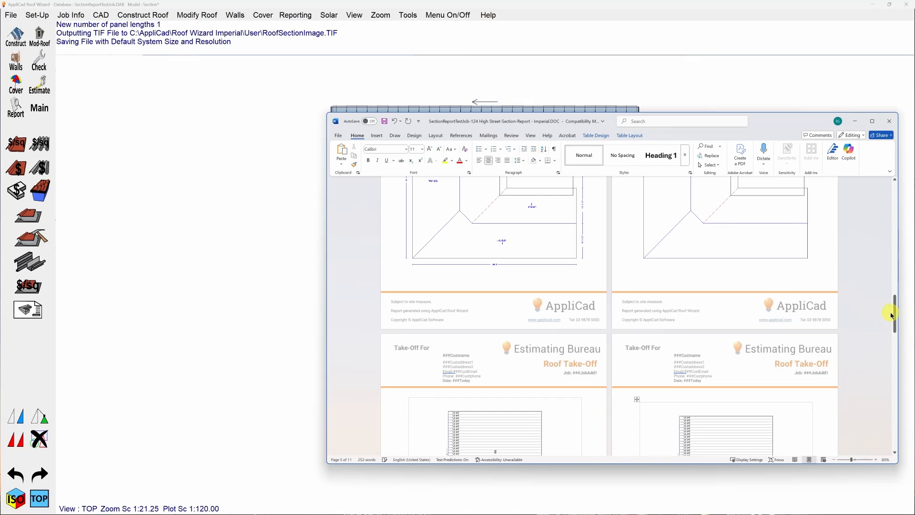
pyautogui.moveTo(896, 313); pyautogui.dragTo(894, 382)
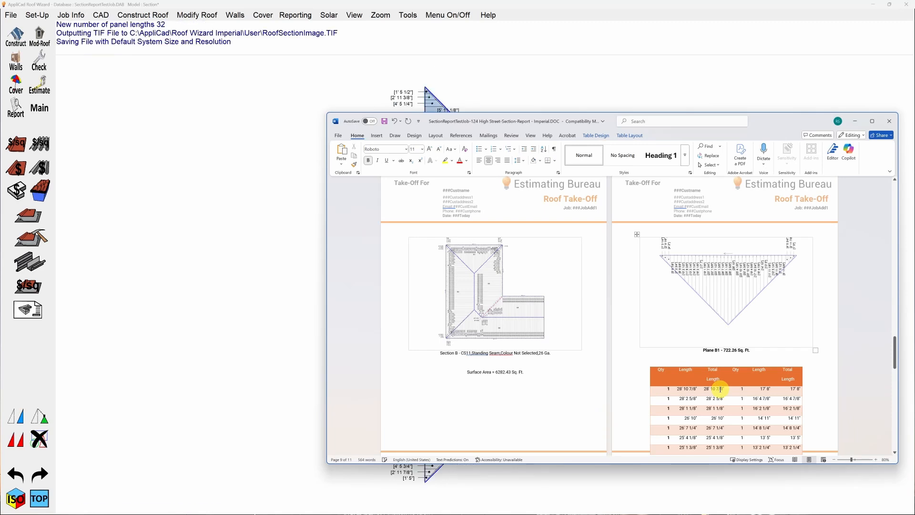
pyautogui.scroll(-5, 720, 389)
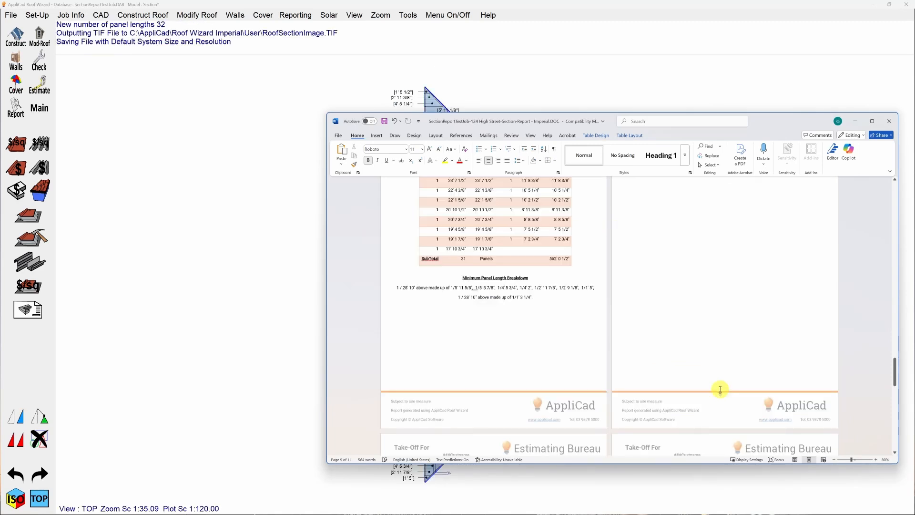